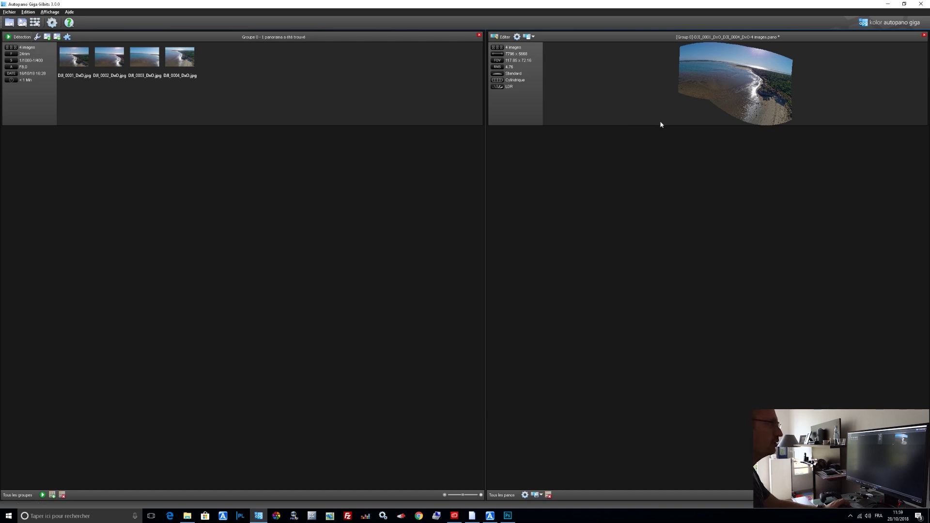
Open the stitched panorama for editing and reposition the whole panorama until the sea horizon is straight and level
double_click(724, 86)
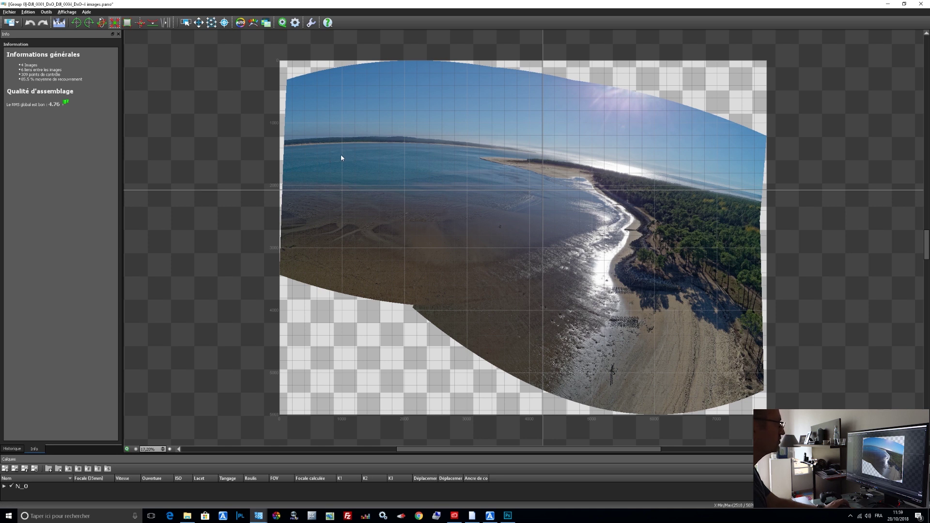
click(198, 25)
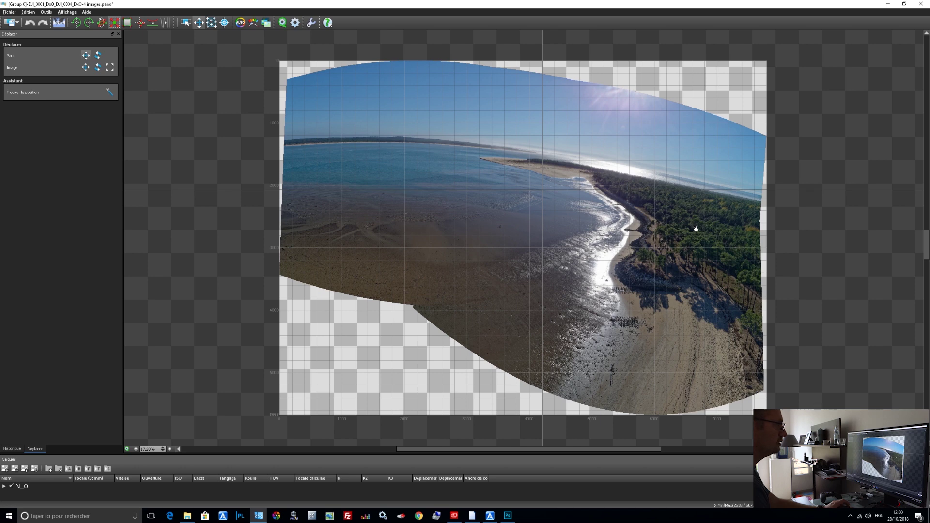
drag(720, 237, 725, 201)
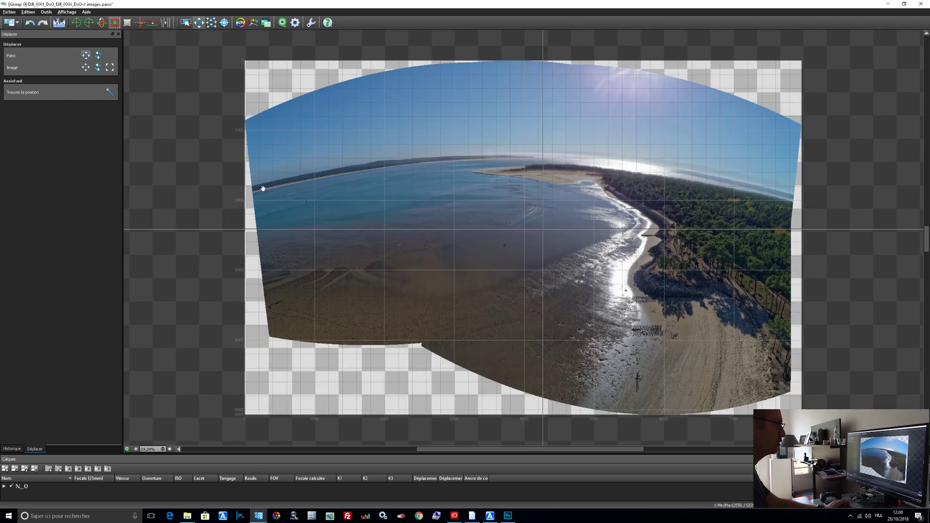
drag(531, 164, 540, 233)
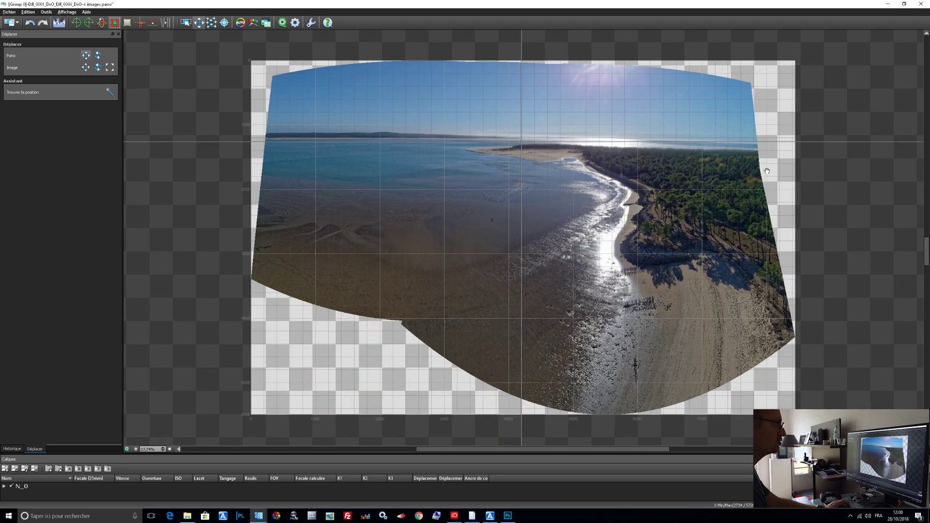
drag(755, 178, 761, 171)
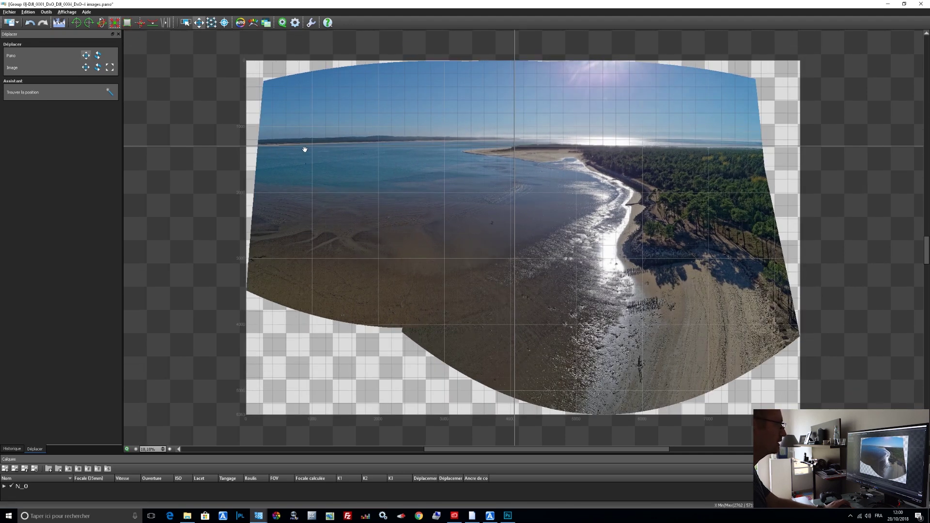
drag(503, 140, 507, 150)
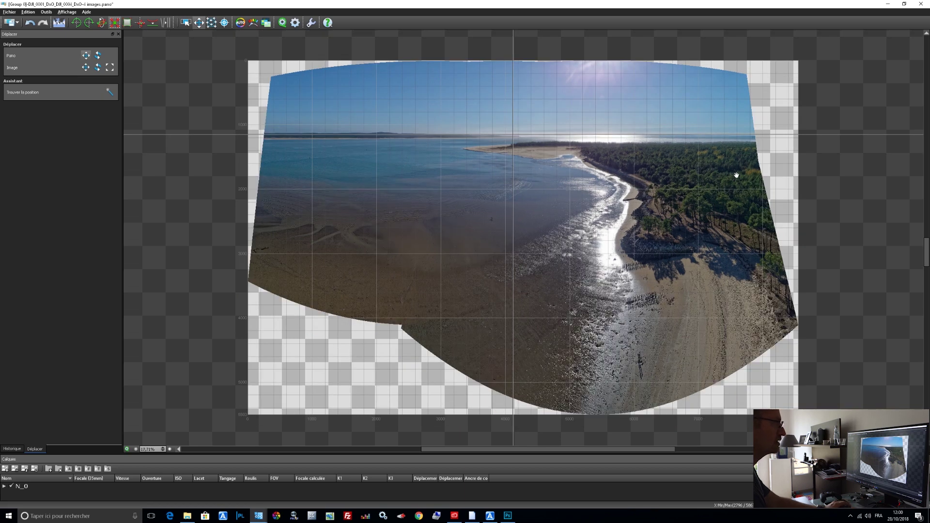
drag(737, 174, 738, 173)
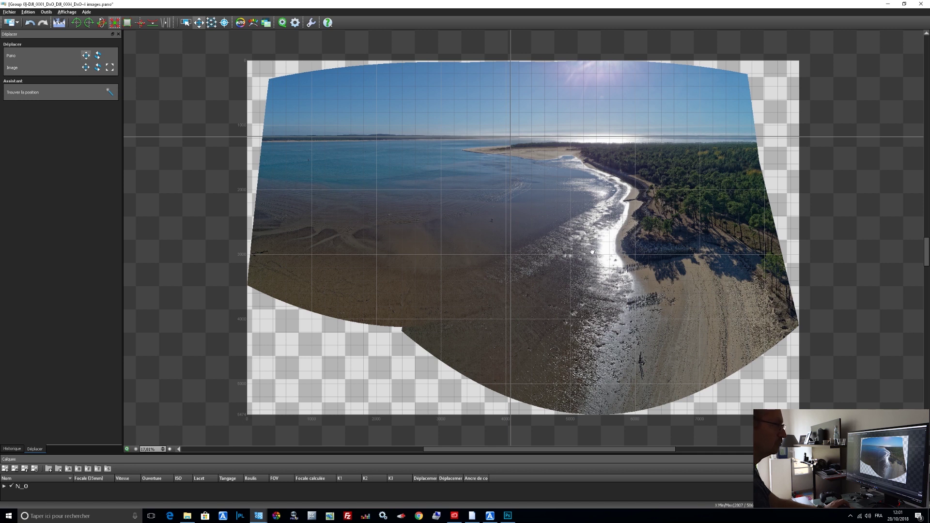
Try the Pannini projection on the panorama, then switch it to the Rectilinear projection (Rectilinéaire)
click(60, 27)
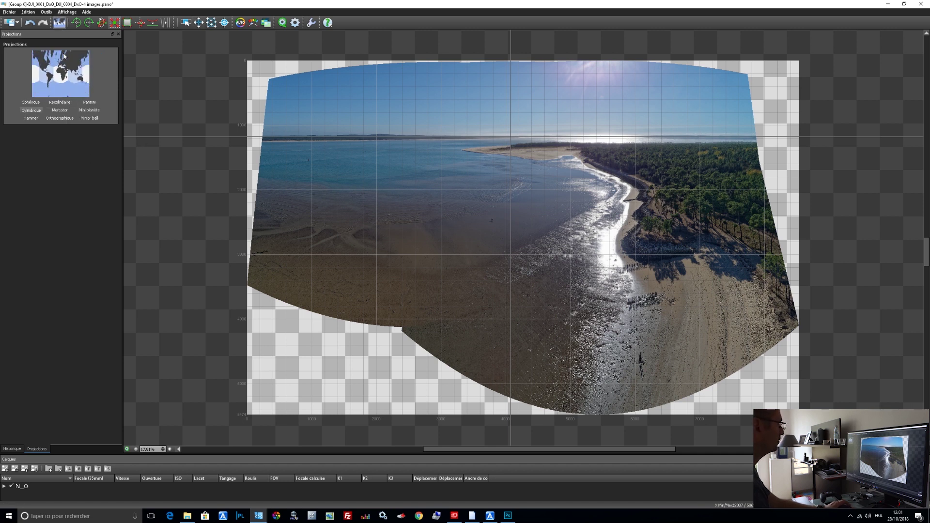
click(58, 23)
click(57, 23)
click(58, 23)
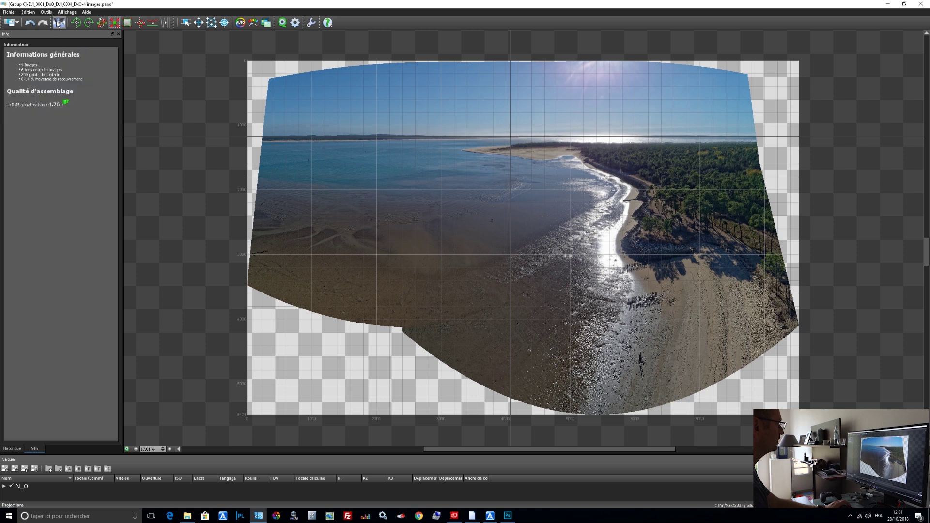
click(58, 23)
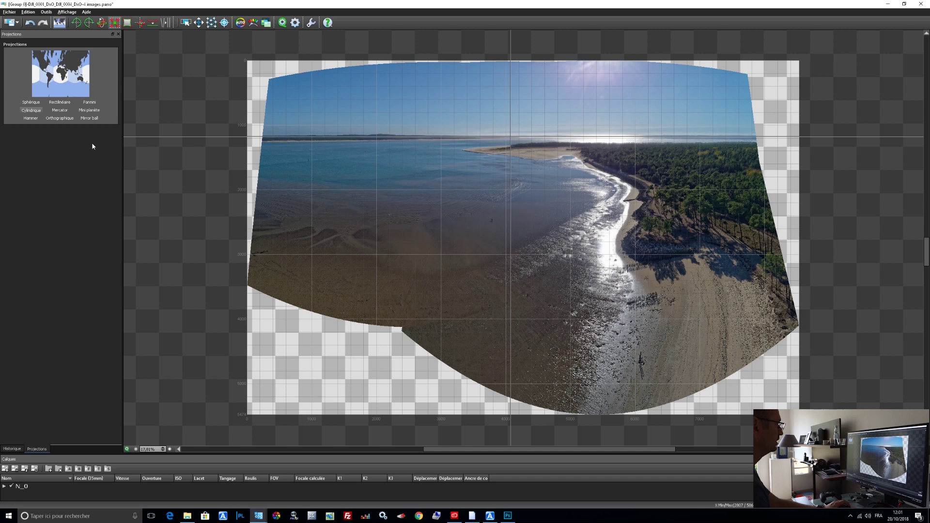
click(85, 102)
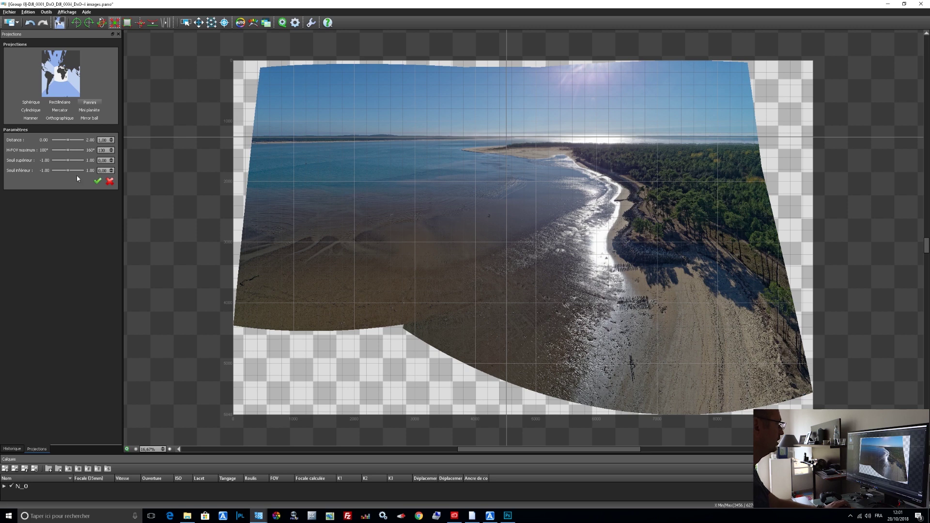
click(53, 103)
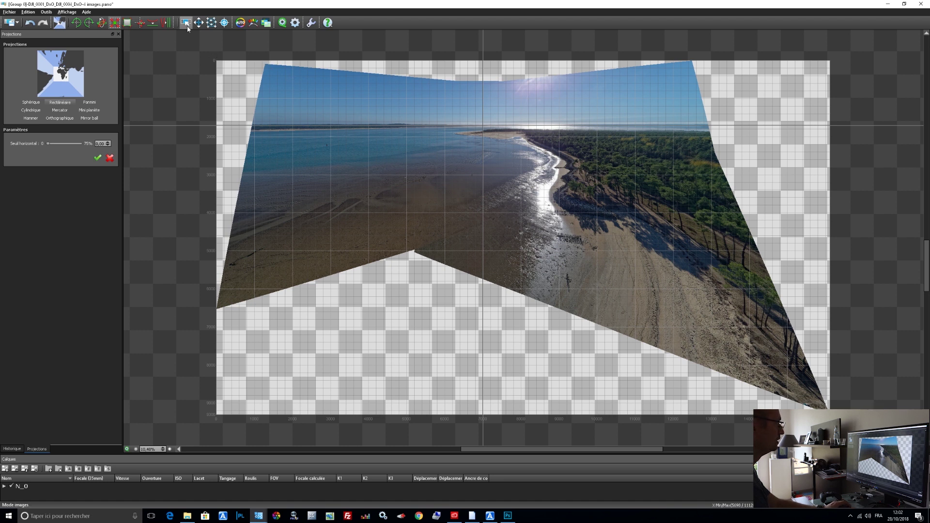
Fit the crop frame around the sea and shoreline, ending just above the empty notch in the lower edge
click(127, 22)
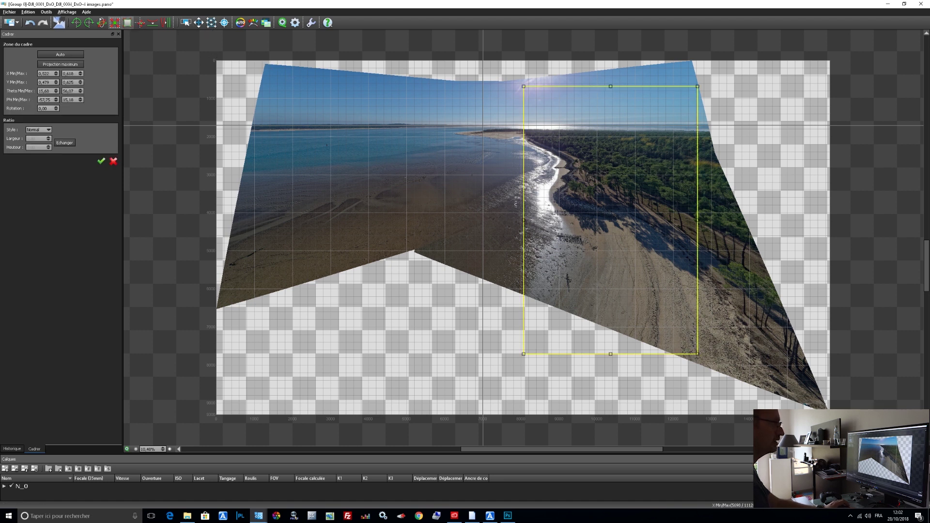
drag(525, 223, 258, 220)
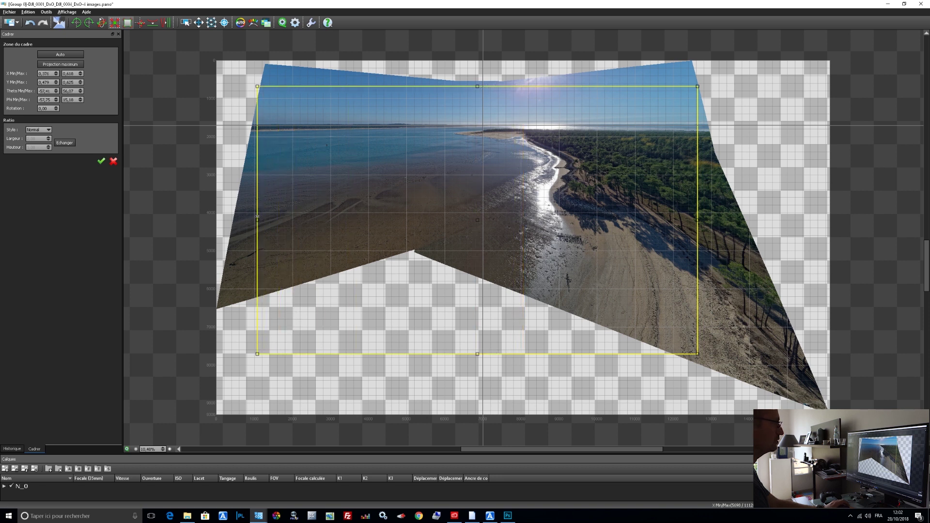
drag(699, 174, 632, 178)
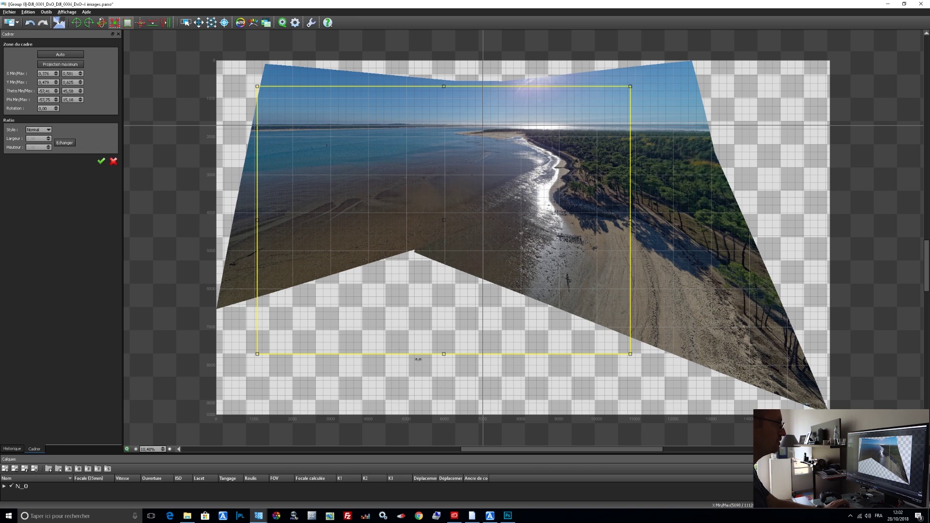
drag(429, 354, 420, 251)
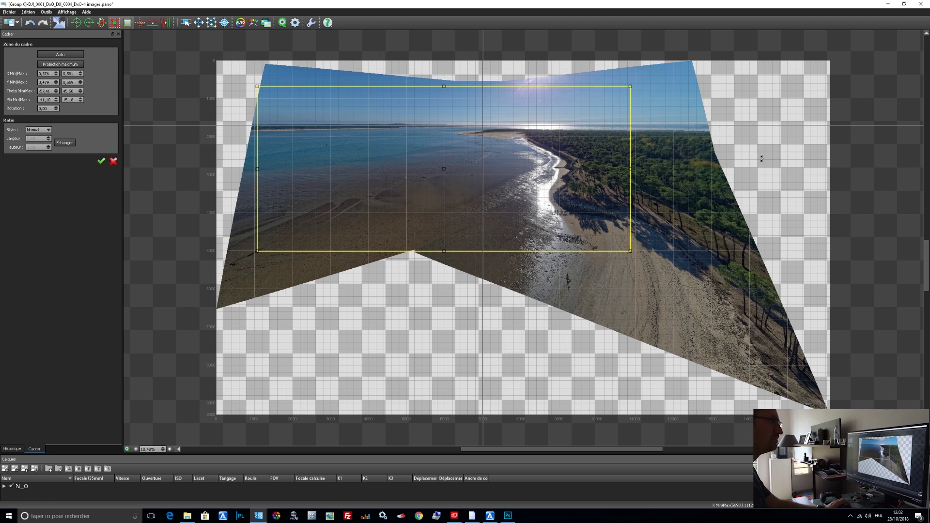
Close the panorama editor and remove the panorama from the project without saving its changes
click(921, 4)
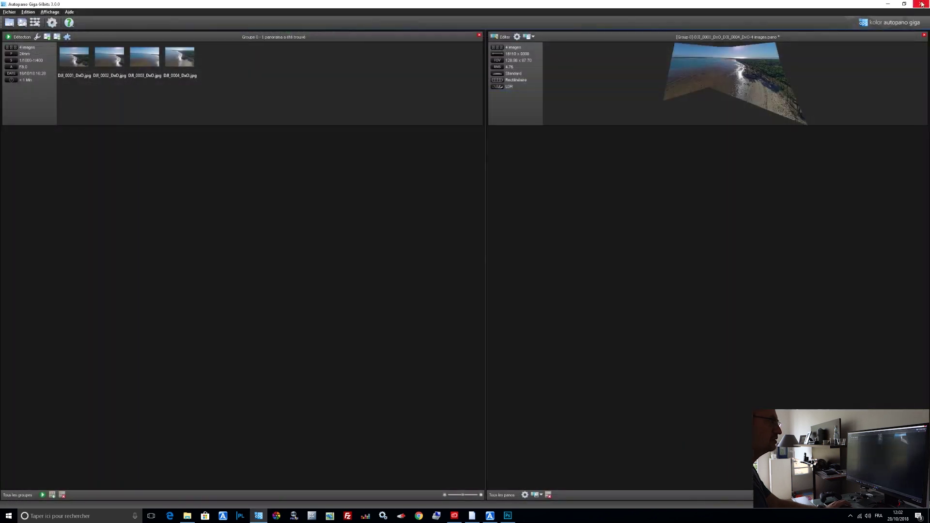
click(925, 36)
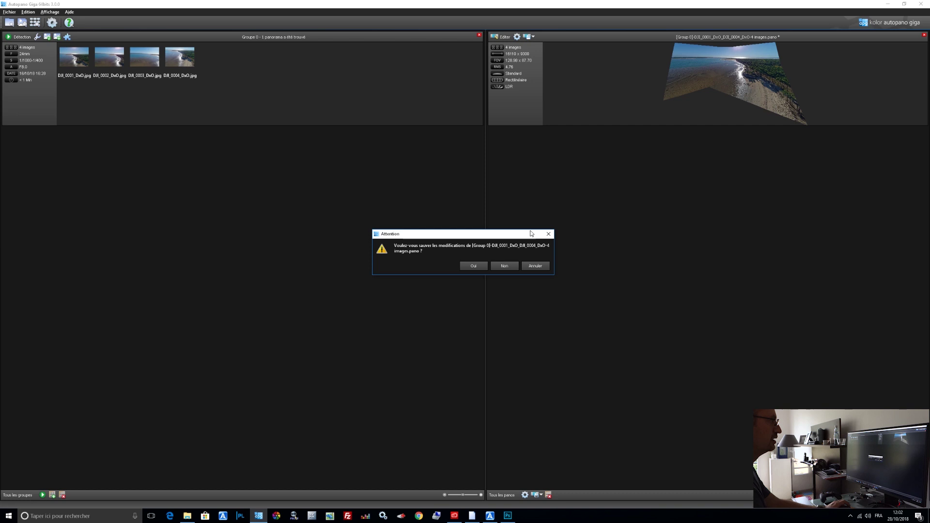
click(506, 266)
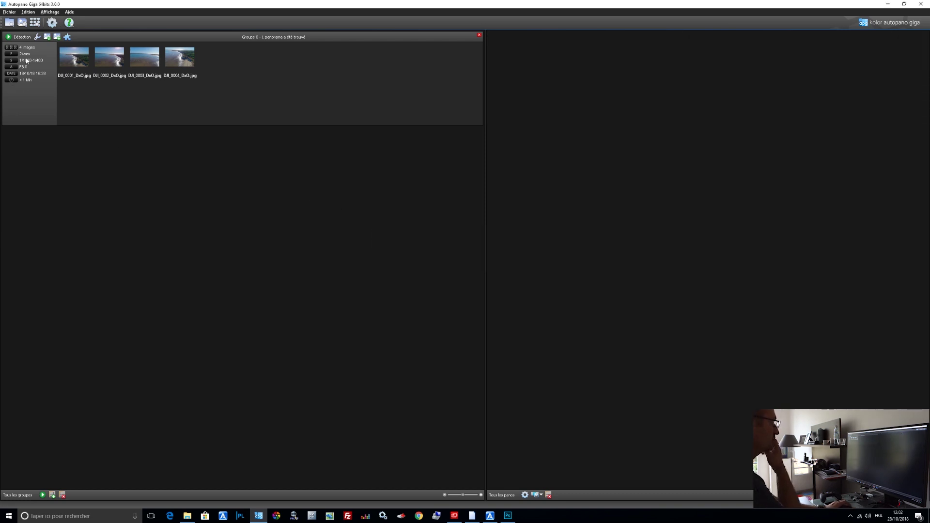
click(37, 37)
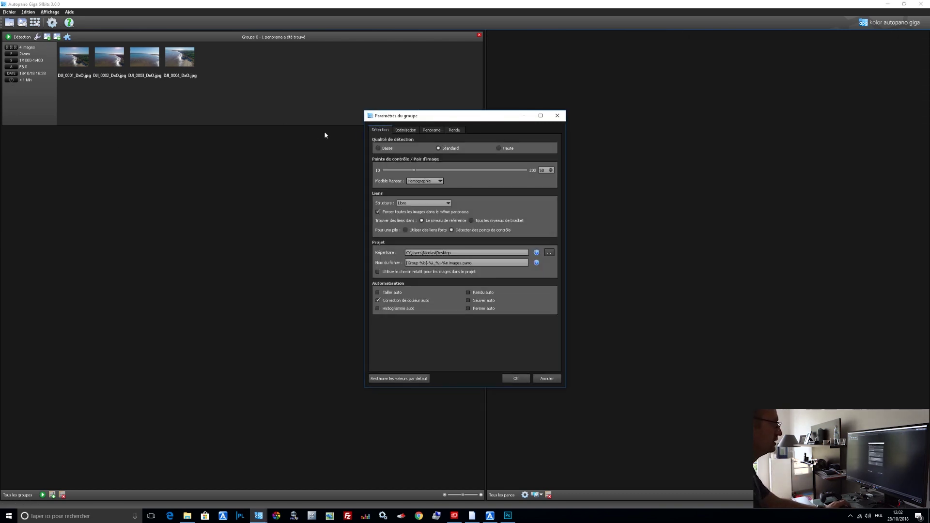
click(408, 132)
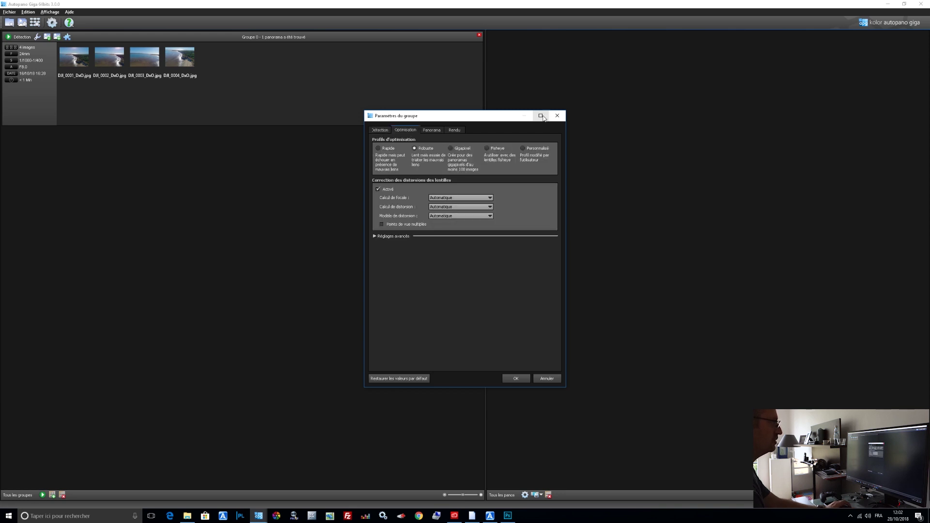
click(557, 115)
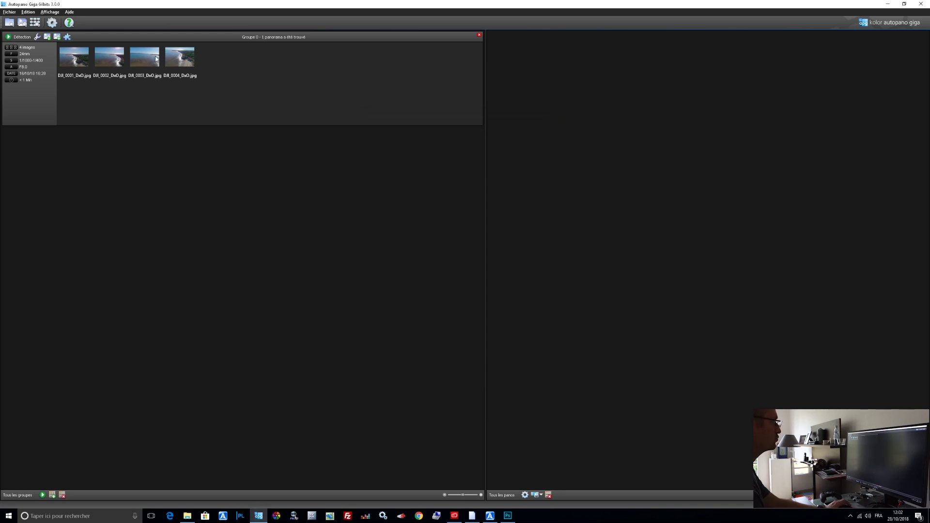
Enable multiple viewpoints (Points de vue multiples) in the group's optimisation settings and run the panorama detection again
click(37, 37)
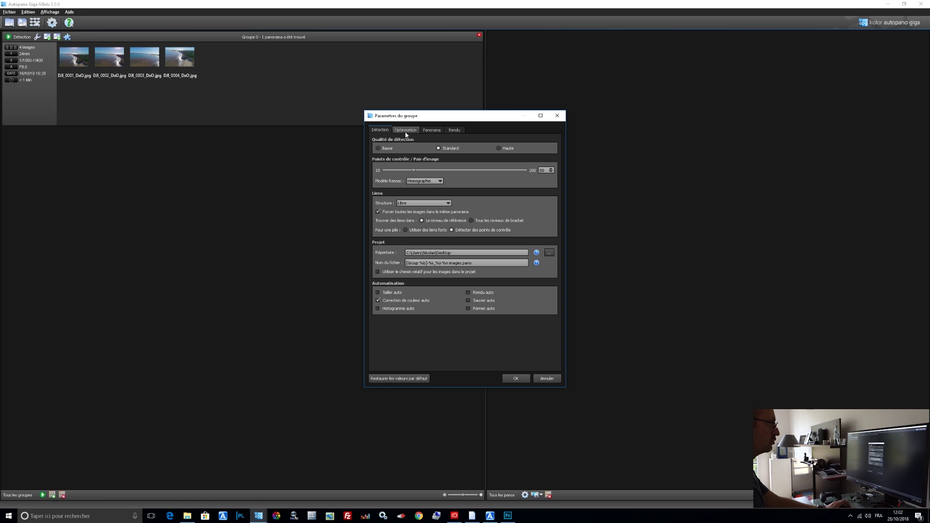
click(405, 131)
click(395, 225)
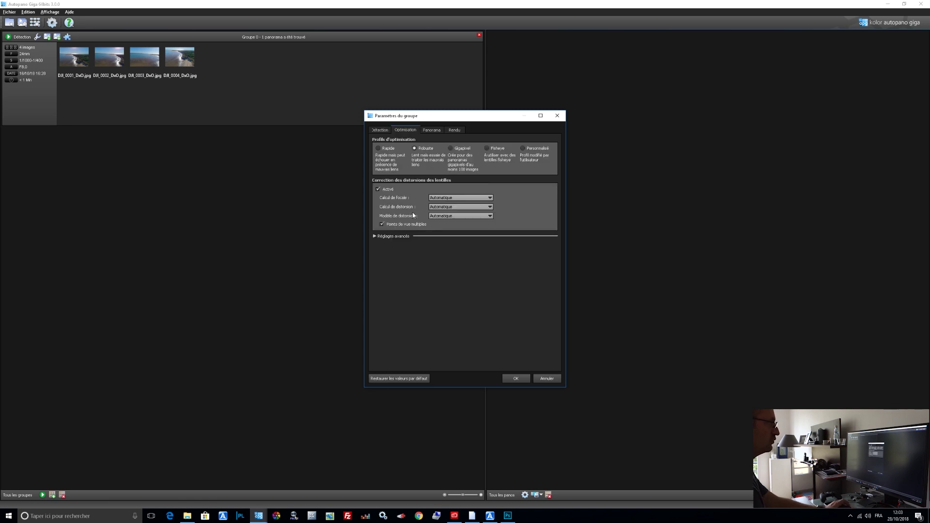
click(516, 379)
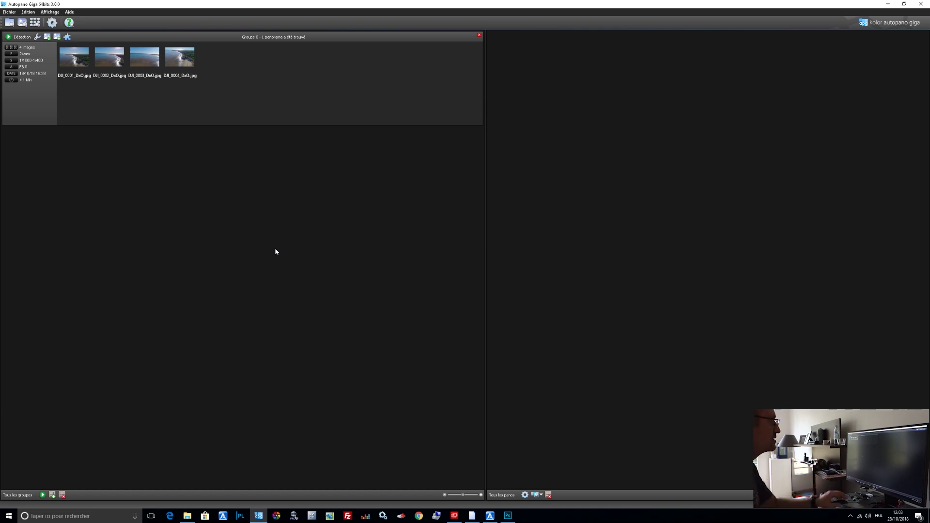
click(15, 38)
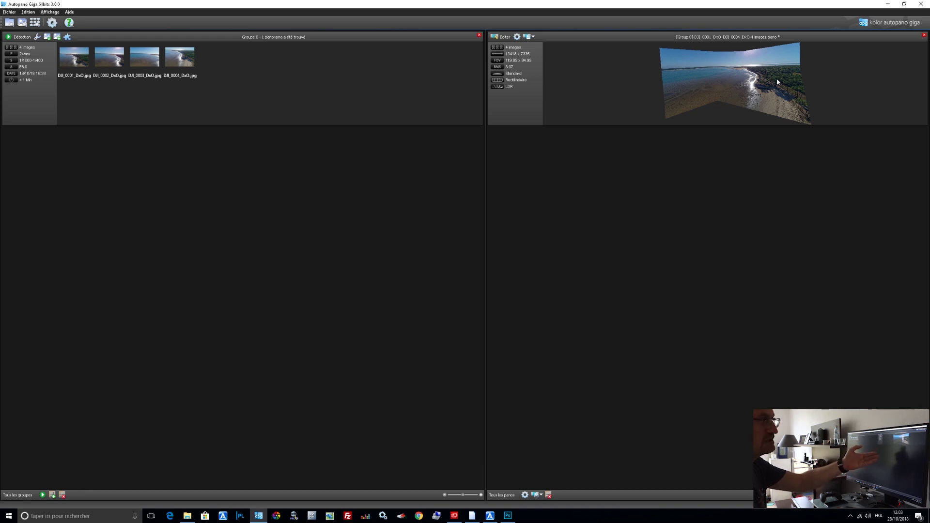
Open the newly detected panorama and compare the Pannini and Cylindrical projections, returning to Rectilinear (Rectilinéaire)
double_click(730, 83)
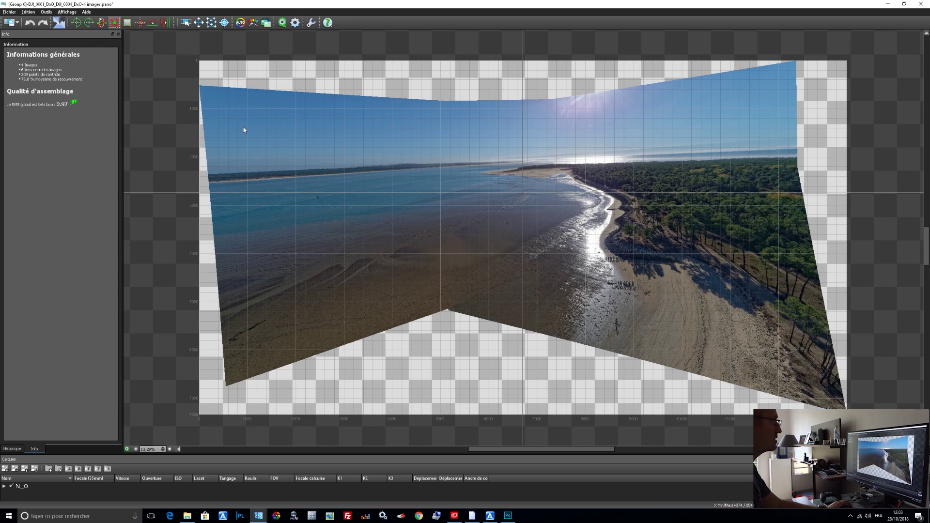
click(59, 23)
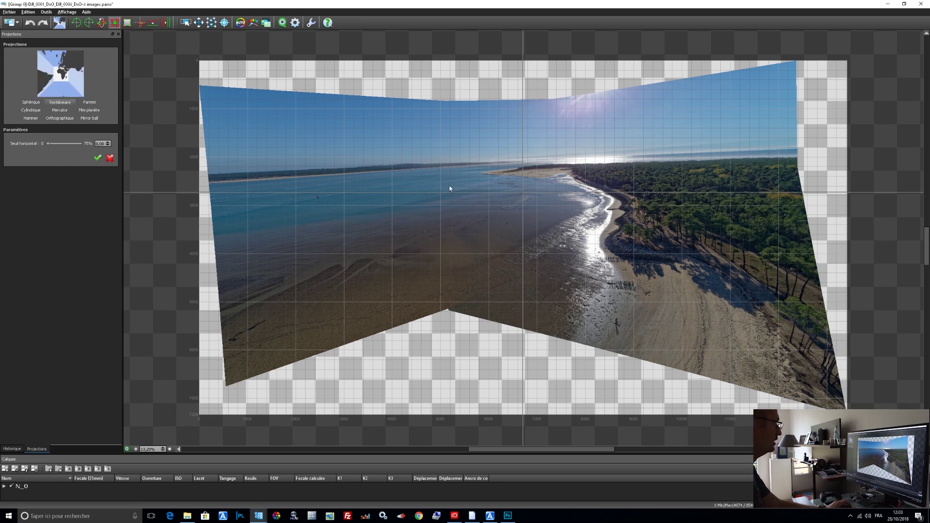
click(88, 104)
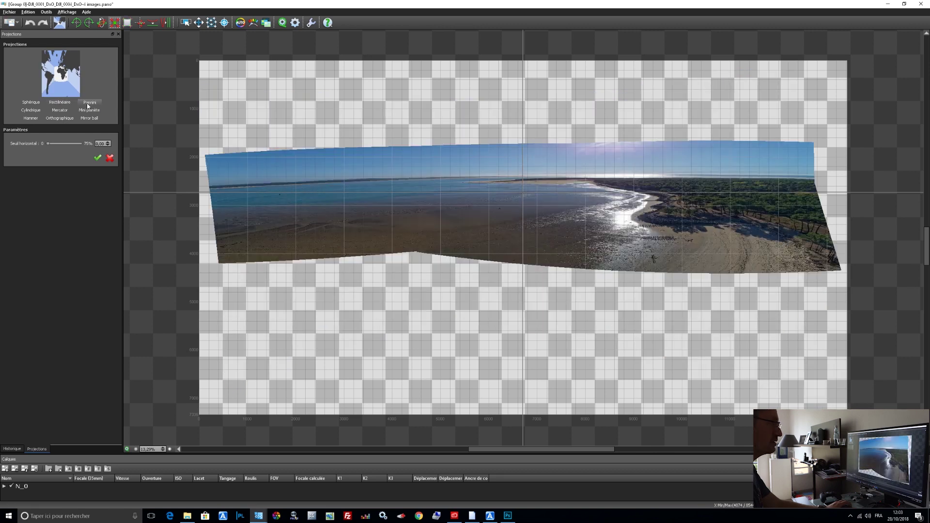
click(32, 110)
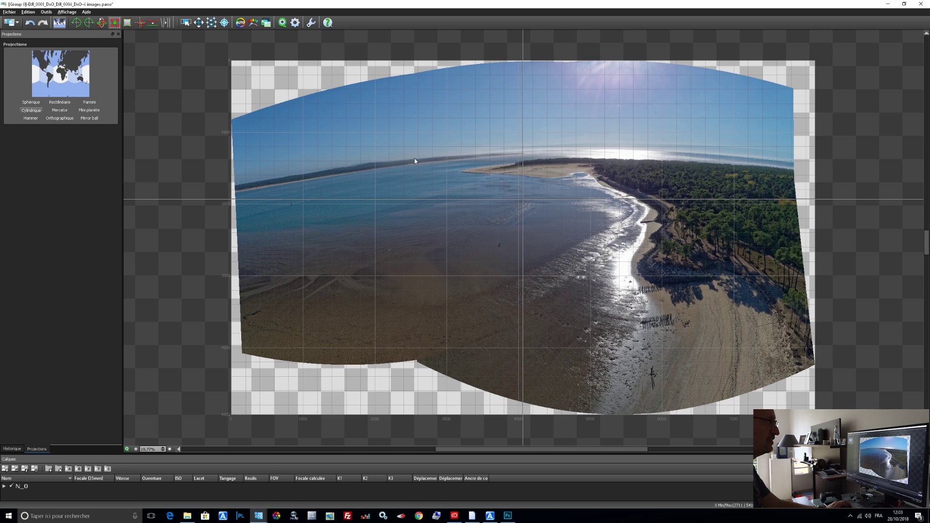
click(60, 102)
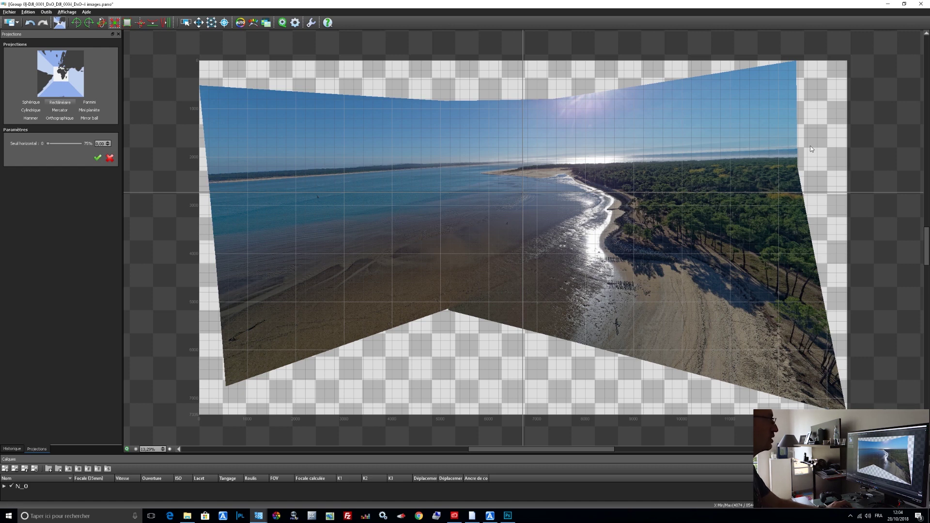
Shift the whole rectilinear panorama with the Move tool to level and straighten the sea horizon
click(199, 22)
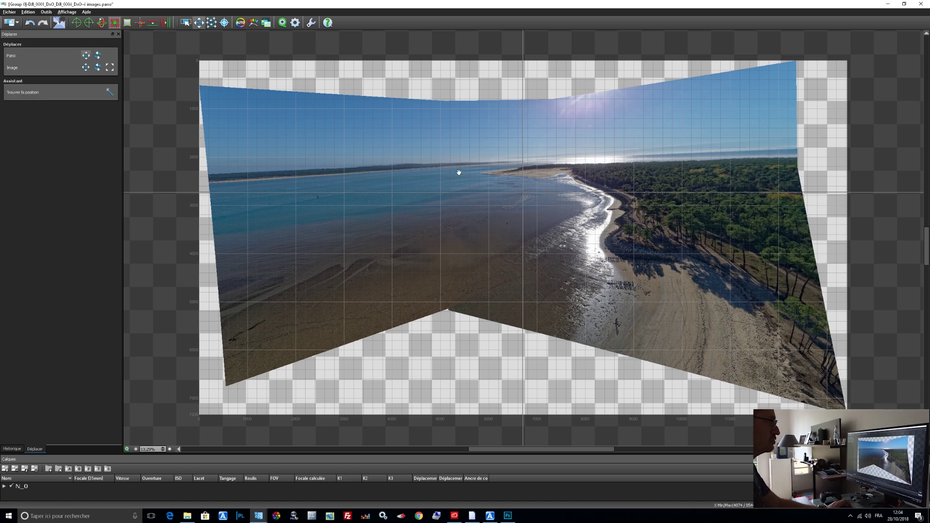
drag(776, 180, 788, 182)
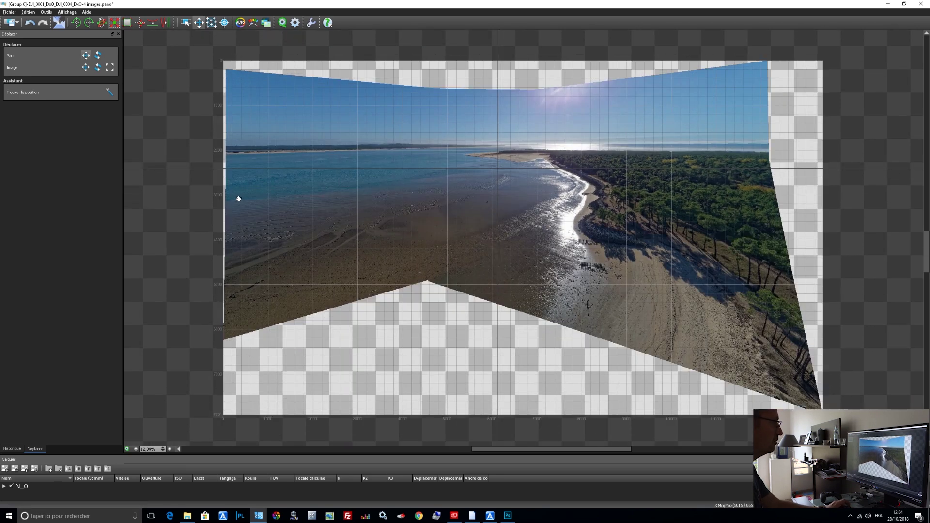
drag(239, 199, 250, 201)
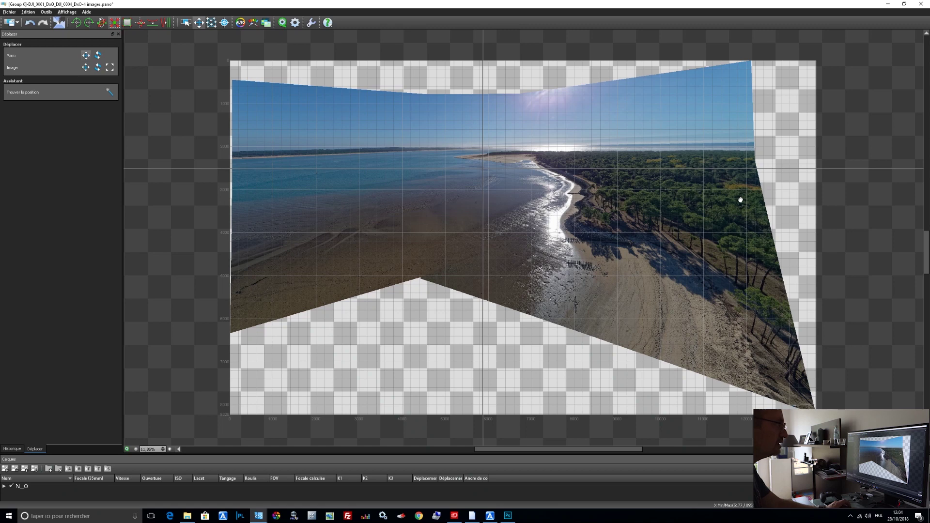
drag(512, 180, 522, 200)
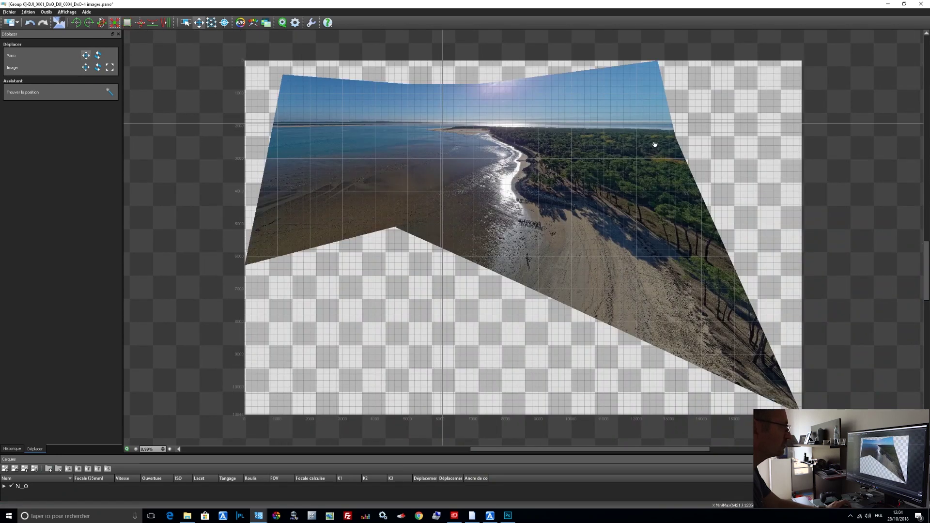
Shift the rectilinear panorama slightly with the Move tool to refine the horizon, leaving the crop frame unapplied
drag(683, 151, 688, 152)
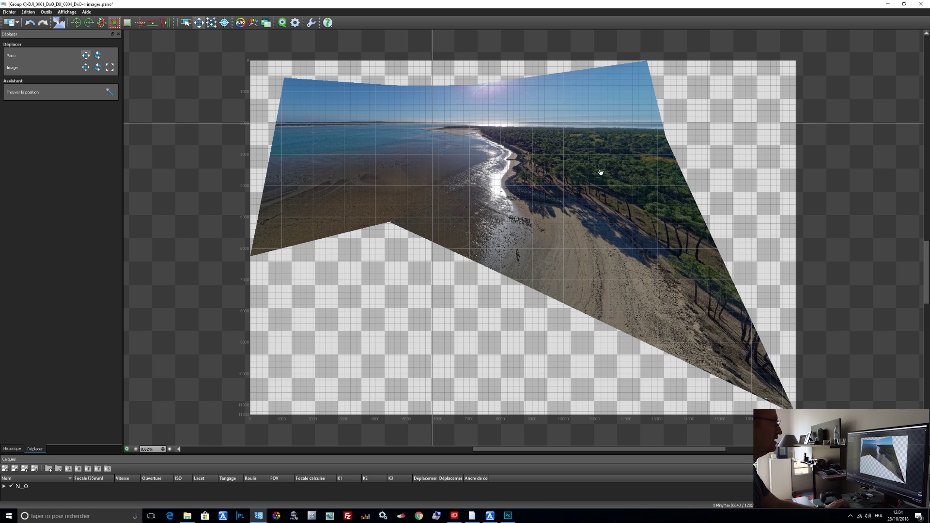
click(126, 22)
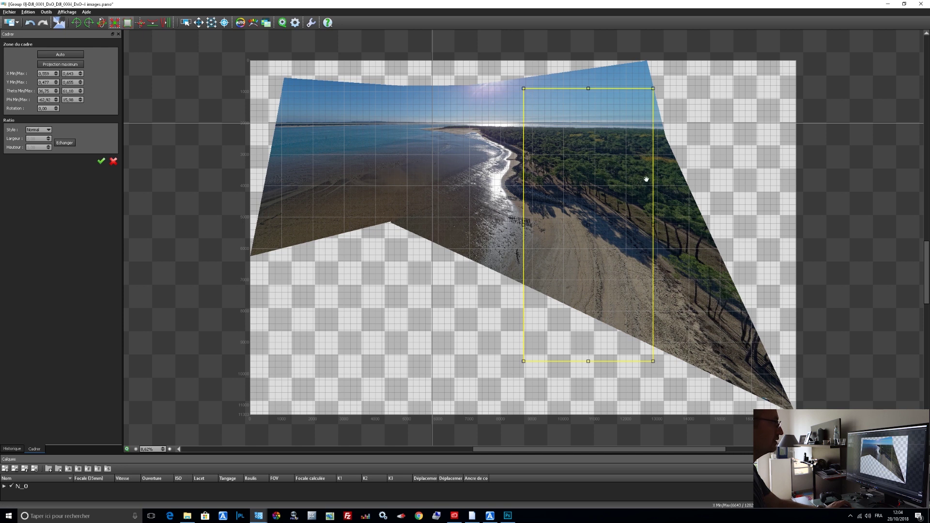
click(113, 161)
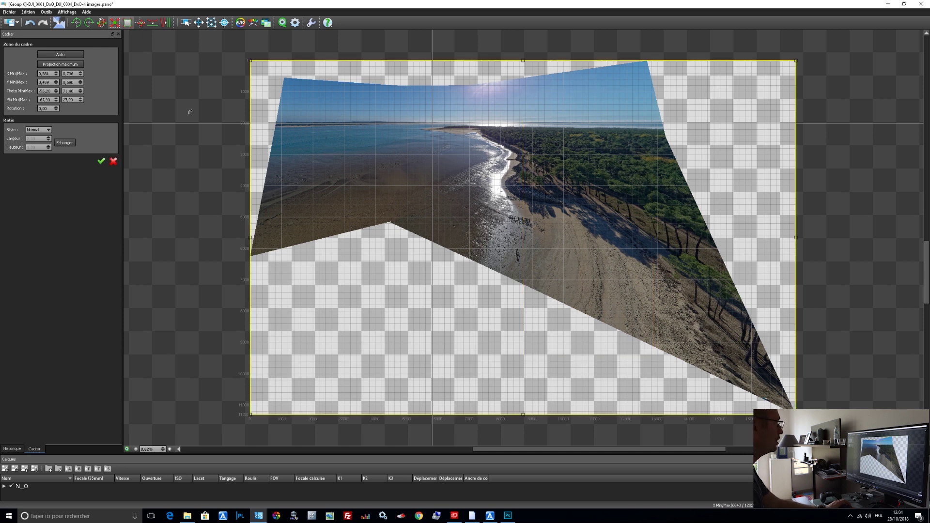
Try the Cylindrical (Cylindrique) projection and settle on the Pannini projection for the panorama
click(59, 23)
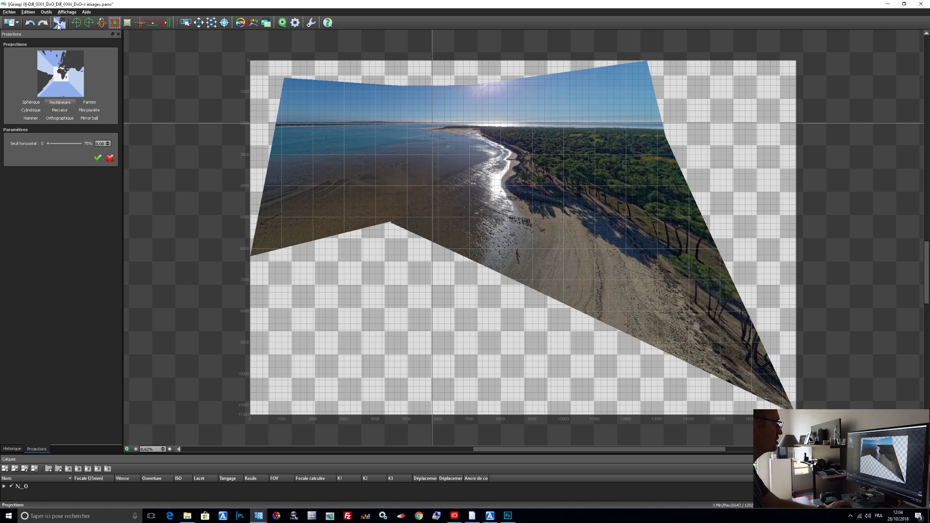
click(32, 112)
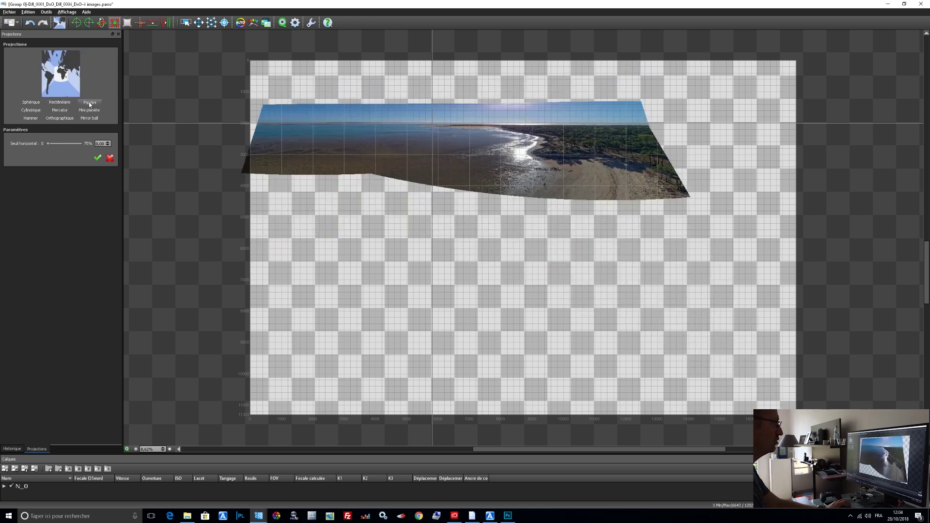
click(90, 104)
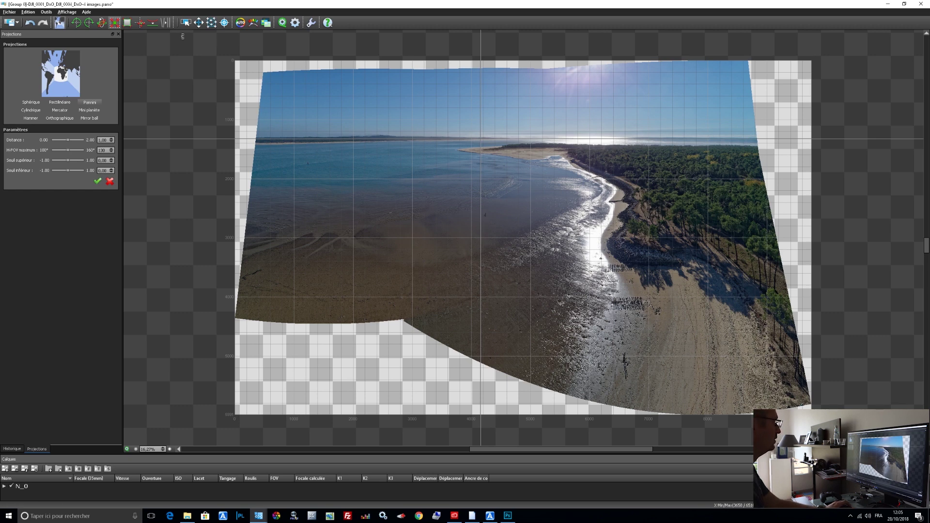
Crop the Pannini panorama to the largest frame free of empty areas, widening it up into the sky and out over the sea
click(128, 23)
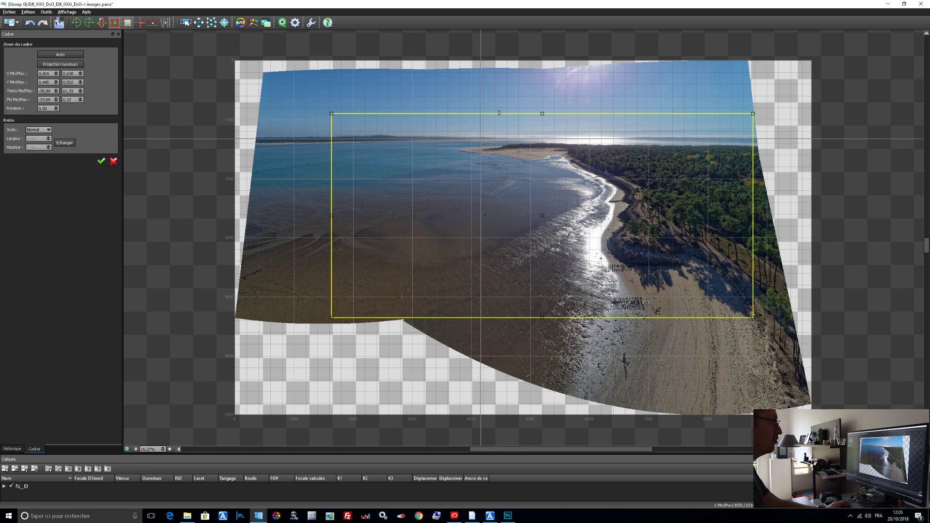
drag(483, 108, 483, 73)
drag(325, 197, 263, 195)
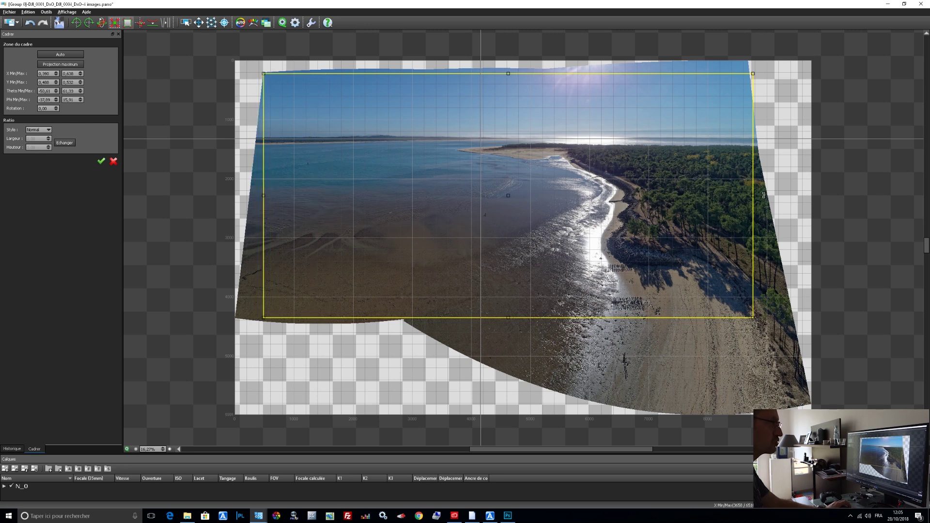
drag(754, 194, 751, 195)
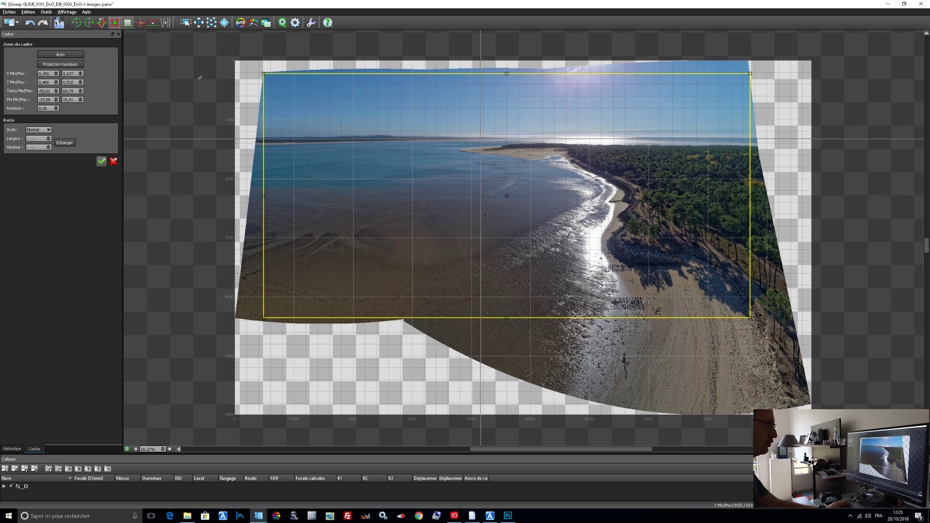
click(101, 161)
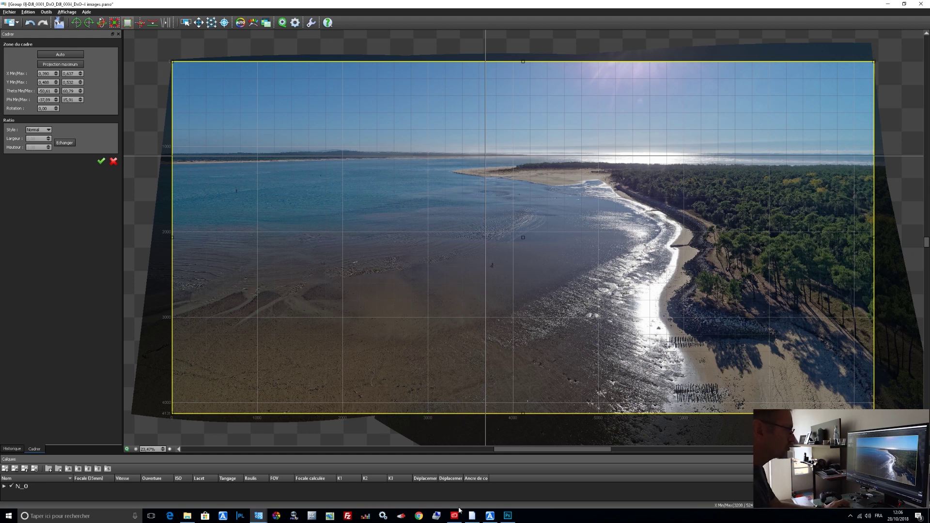
Switch to Photoshop, open the exported panorama in the Adaptive Wide Angle filter (Grand-angle adaptatif) and set the focal length to 28,79 mm
click(508, 516)
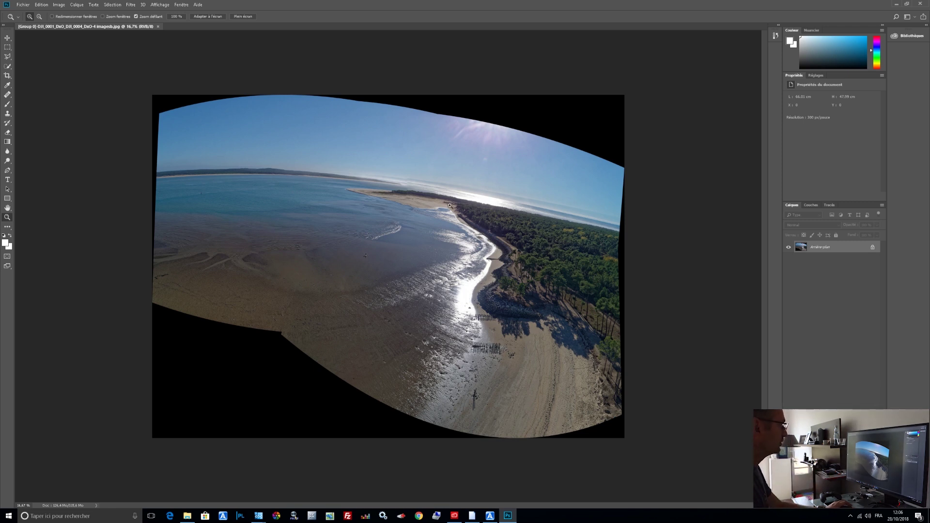
click(132, 6)
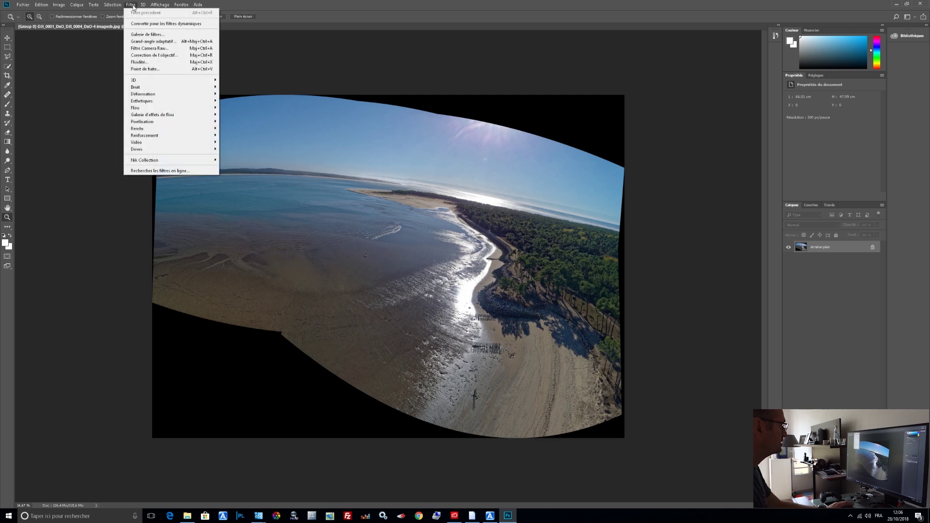
click(158, 42)
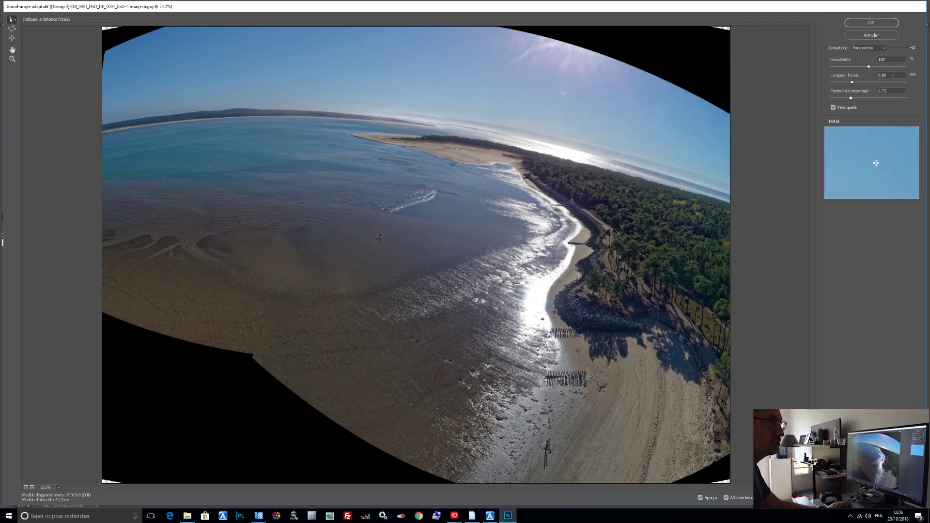
click(853, 83)
key(Return)
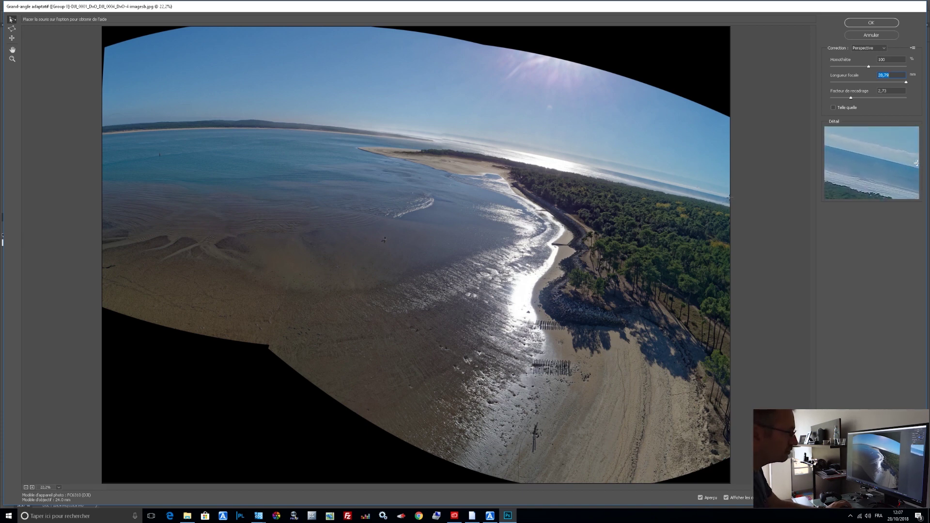
Trace the curved horizon with consecutive constraint lines, from the sea above the forest across to the far end of the distant hills
click(729, 197)
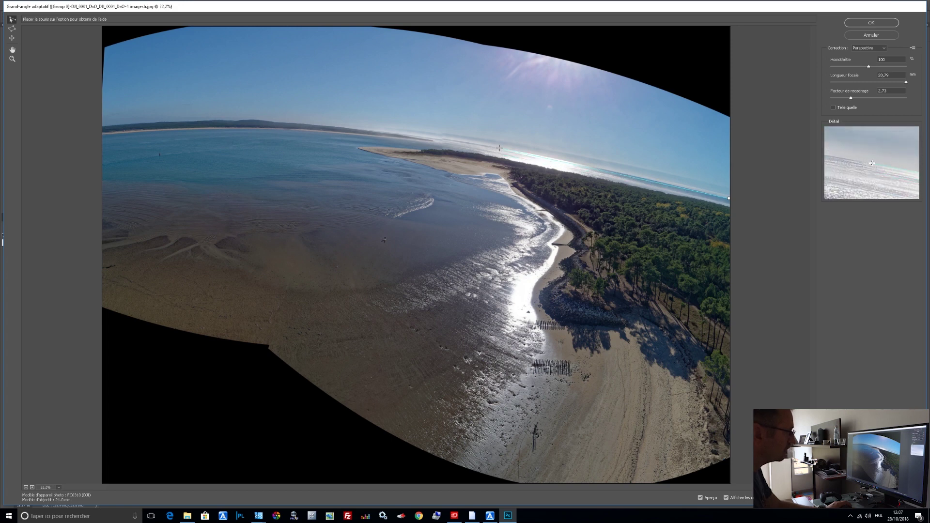
click(499, 148)
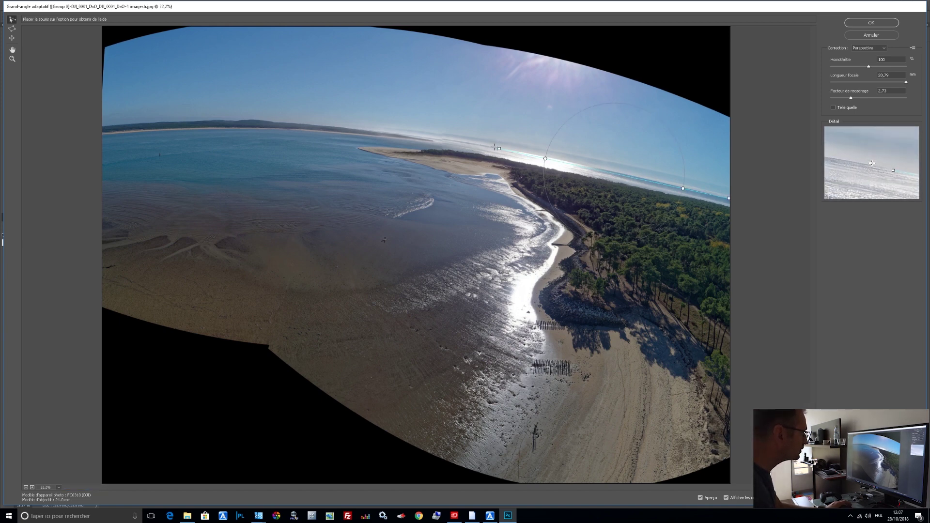
click(443, 138)
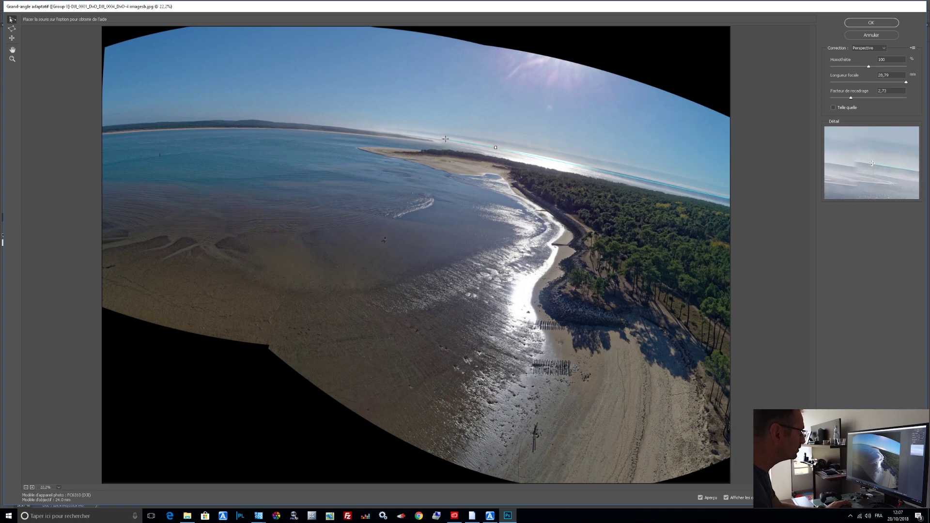
click(445, 139)
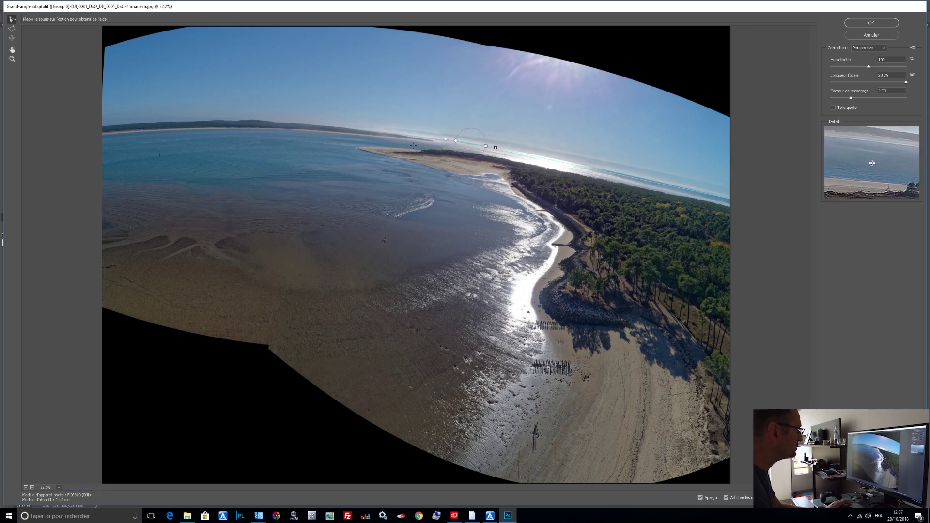
click(439, 139)
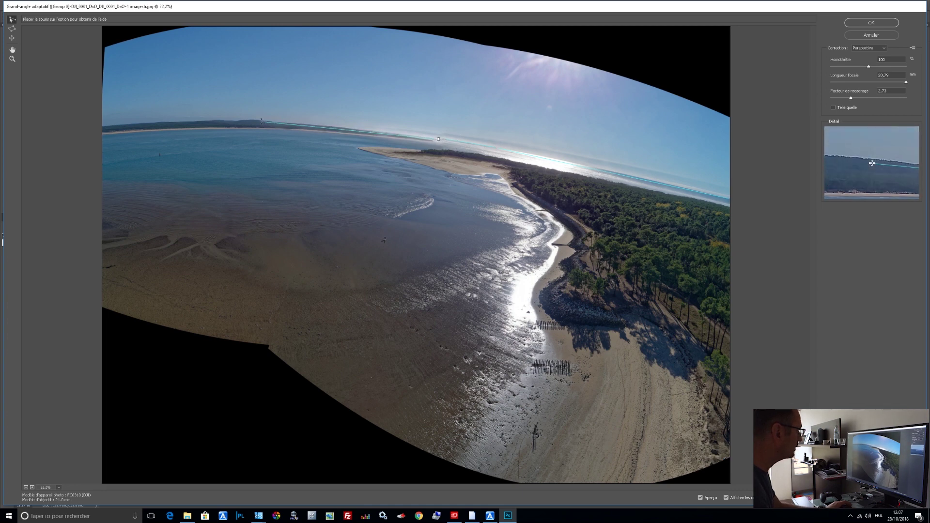
click(252, 120)
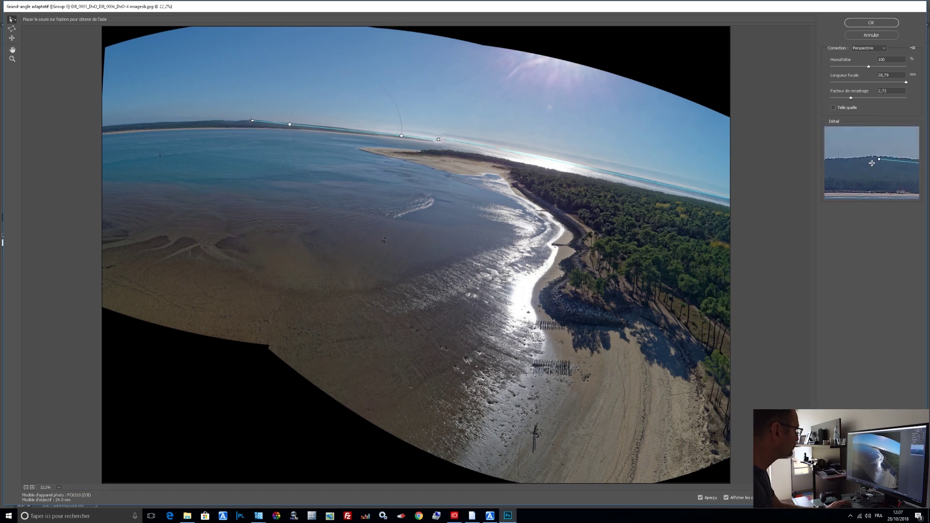
drag(251, 120, 125, 125)
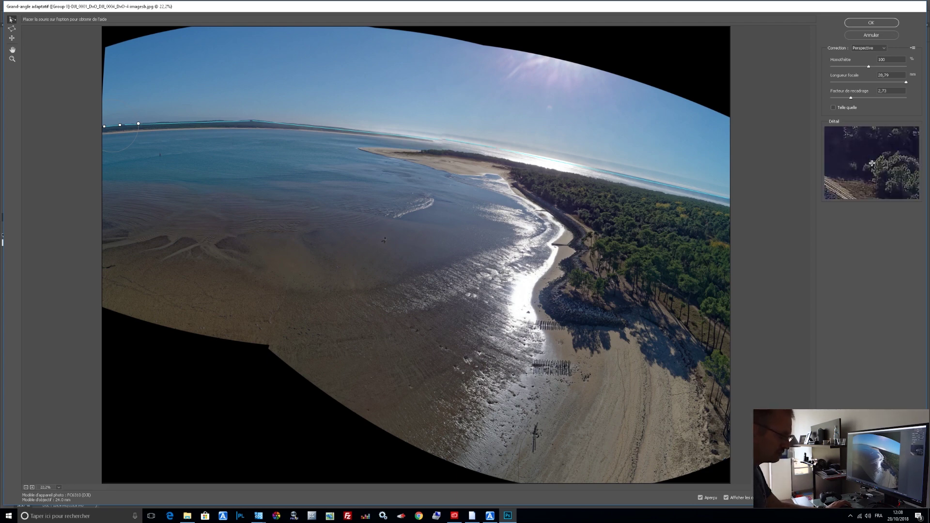
Make the horizon's constraint lines horizontal, from the sea above the forest to the distant hills, to level the whole skyline
shift+click(573, 178)
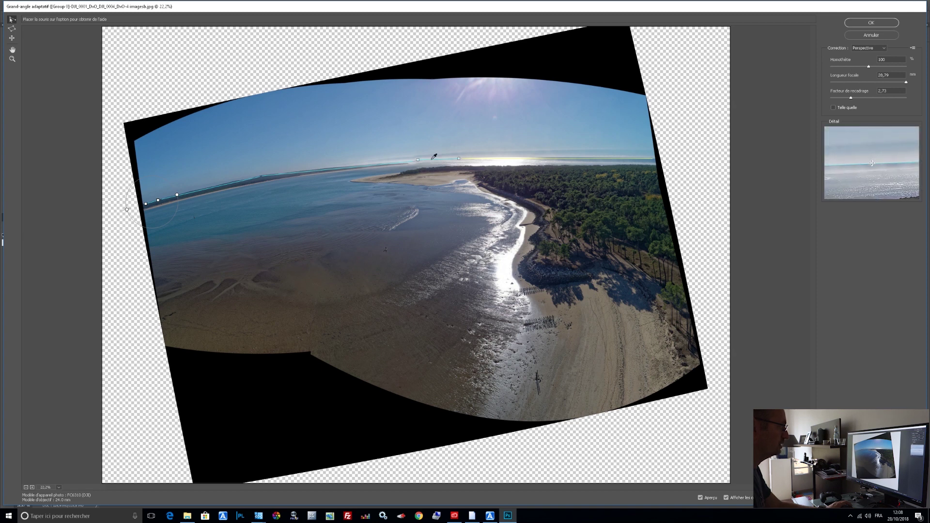
drag(434, 156, 423, 160)
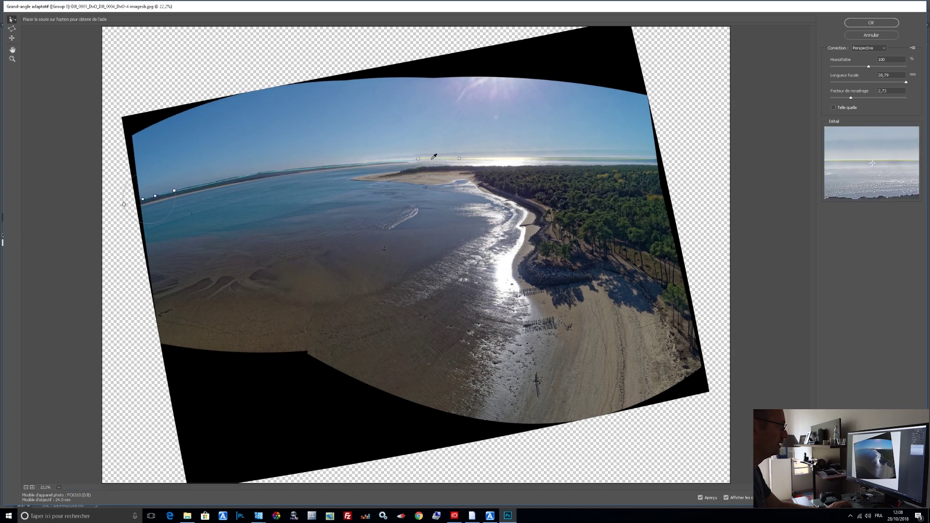
alt+click(374, 160)
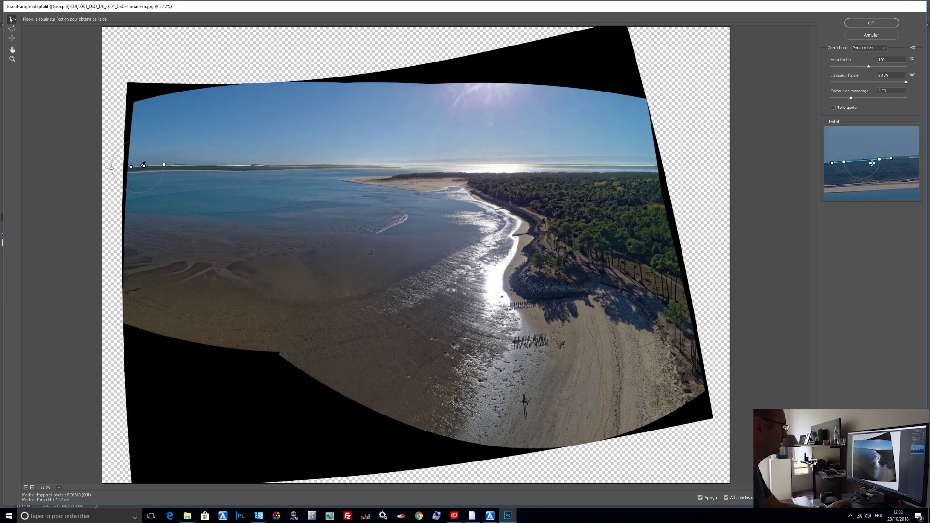
click(142, 166)
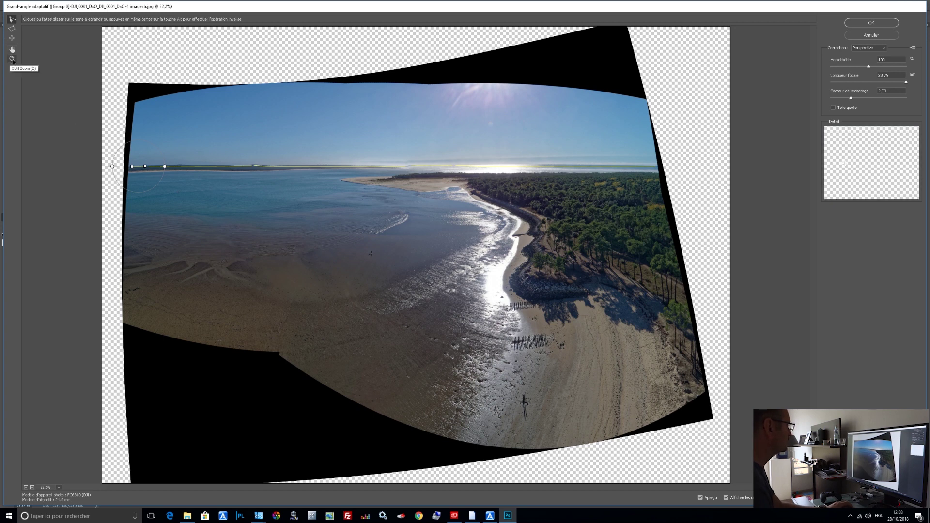
Add a vertical constraint along the pine above the rocks to straighten the trees, and apply the wide-angle correction
key(h)
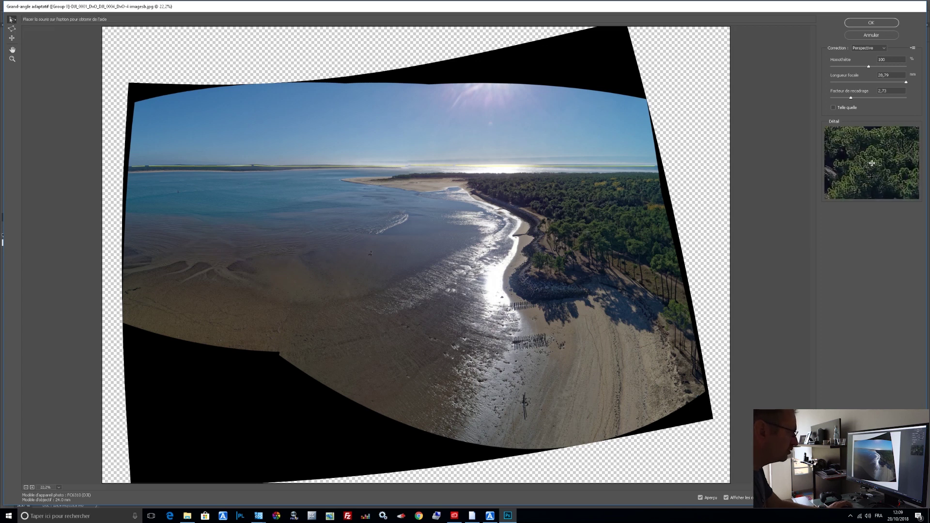
click(586, 232)
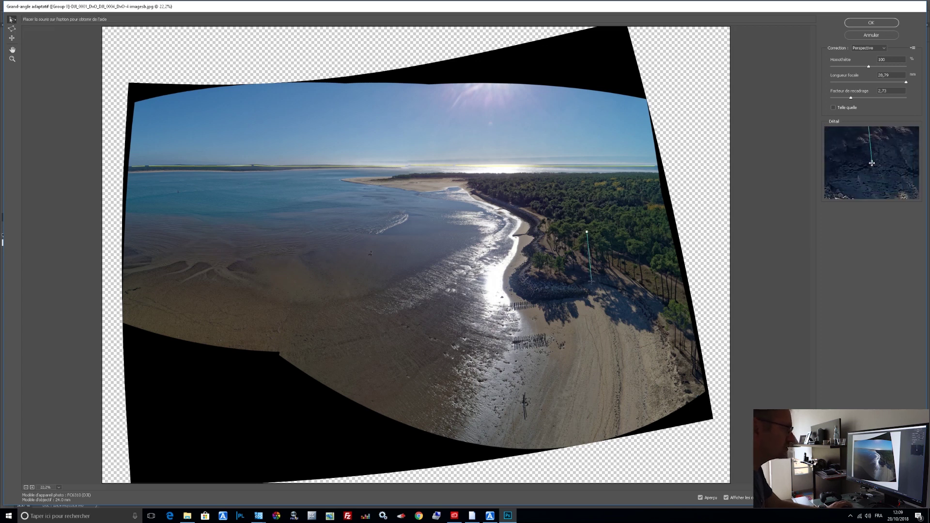
click(591, 282)
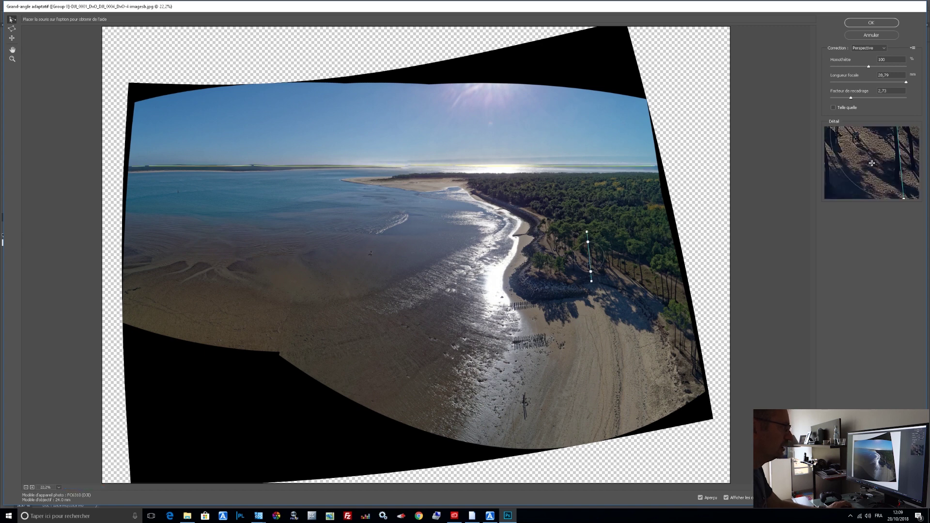
shift+click(591, 281)
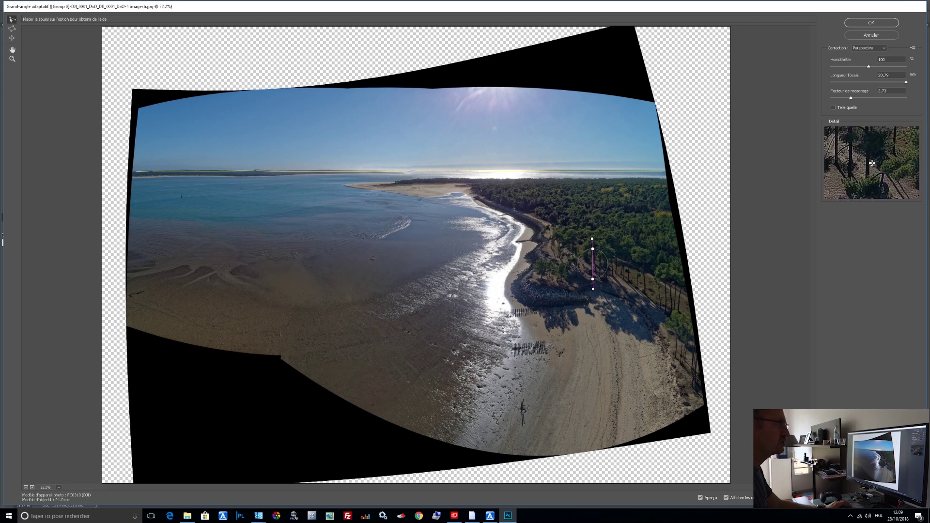
click(876, 21)
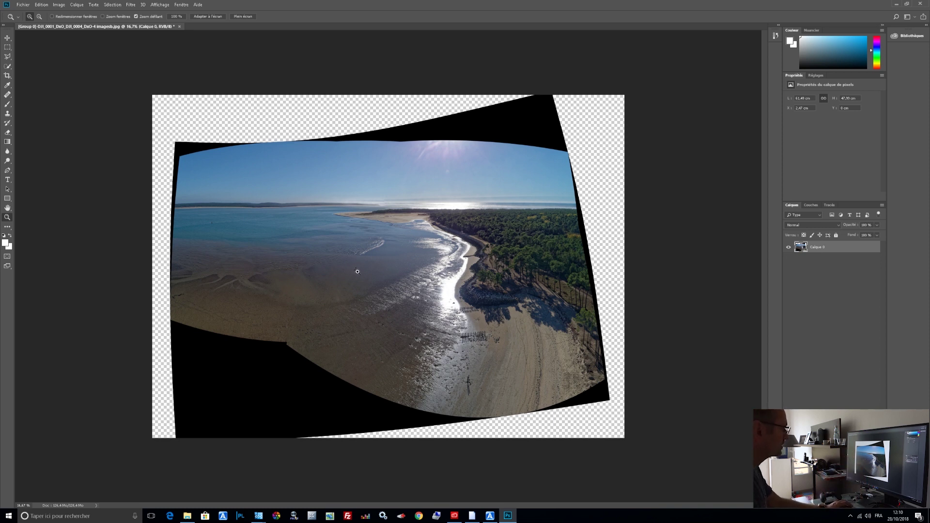
Examine the levelled skyline up close, framing the distant hills and the horizon break beyond the sandbank with rectangular selections
click(7, 75)
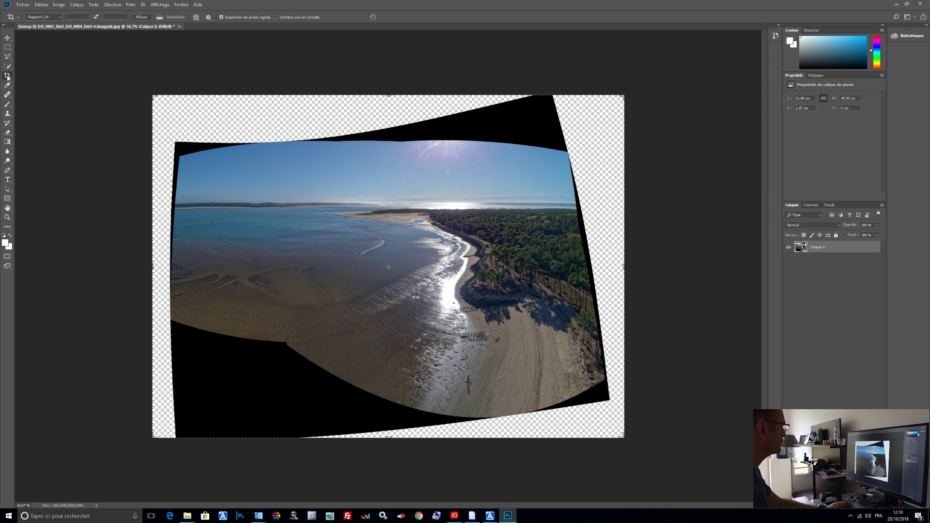
click(7, 56)
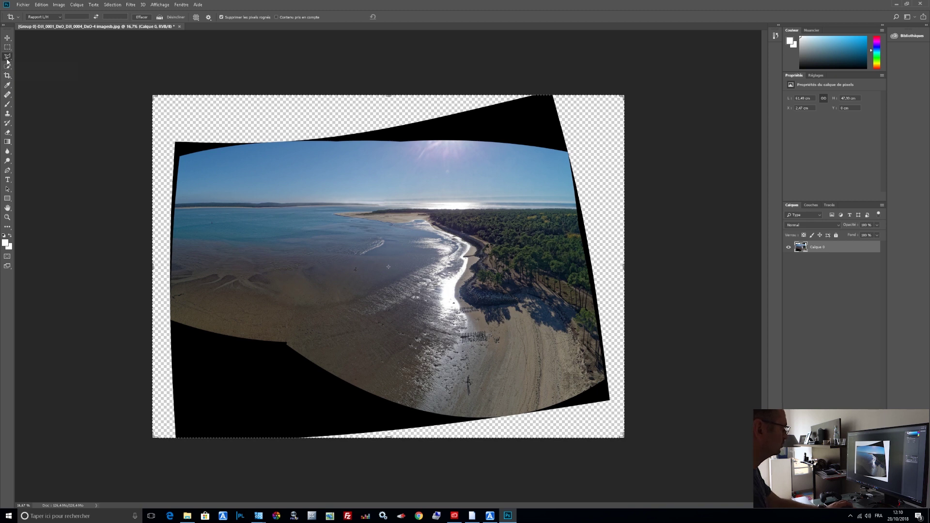
click(7, 217)
click(250, 208)
drag(250, 209, 193, 202)
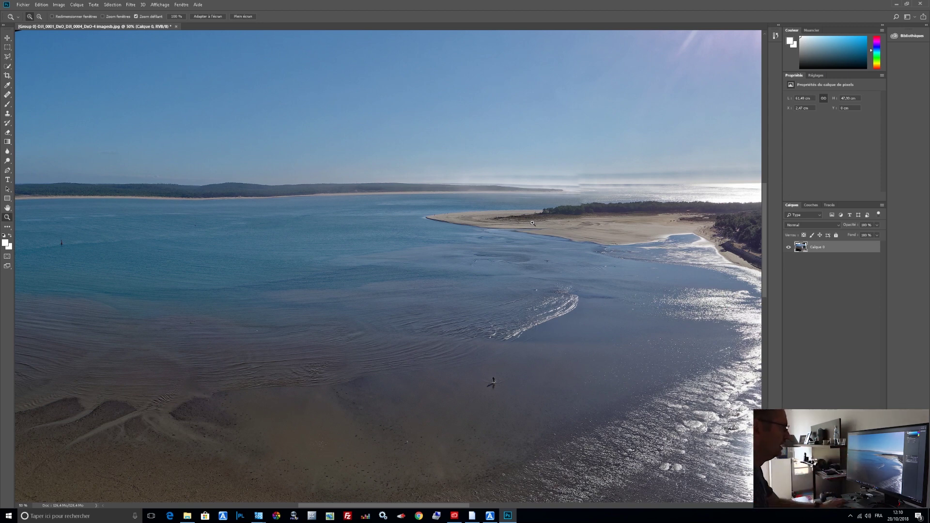
click(7, 47)
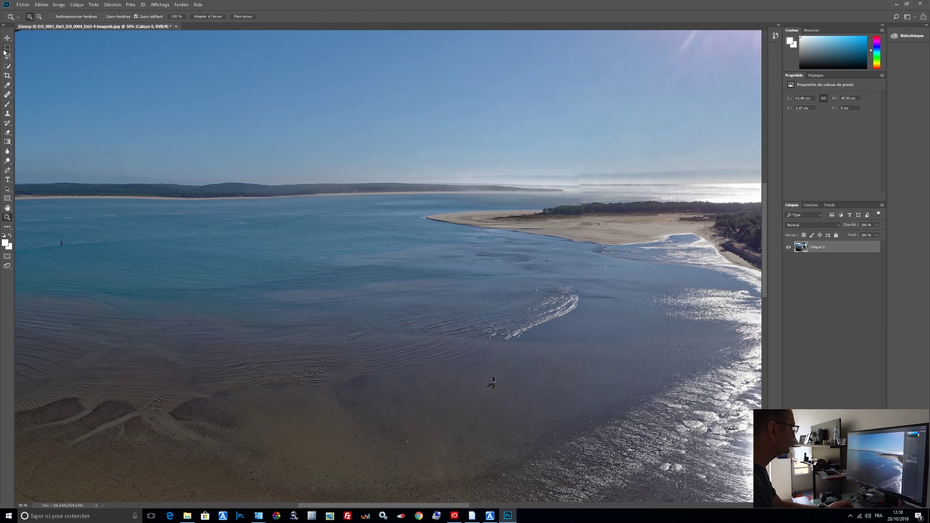
drag(497, 157, 615, 235)
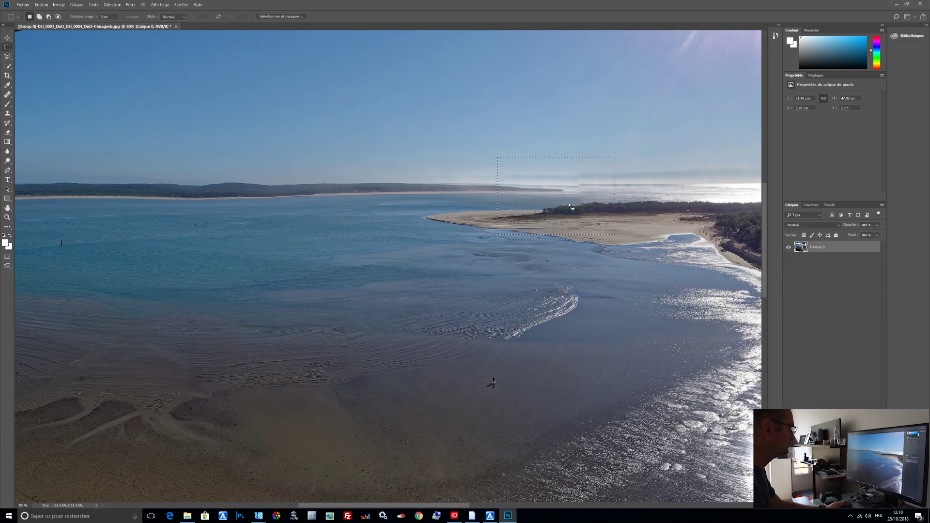
drag(111, 152, 351, 231)
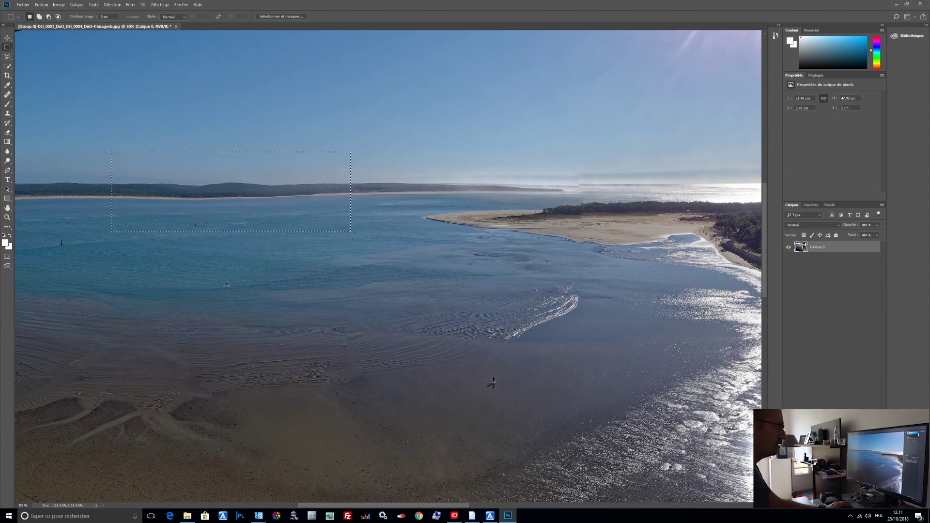
drag(541, 139, 643, 215)
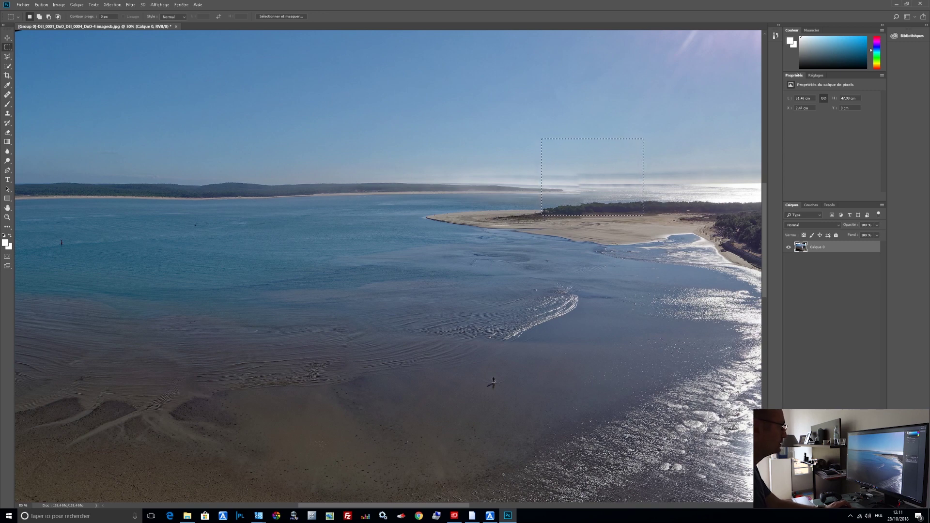
click(8, 57)
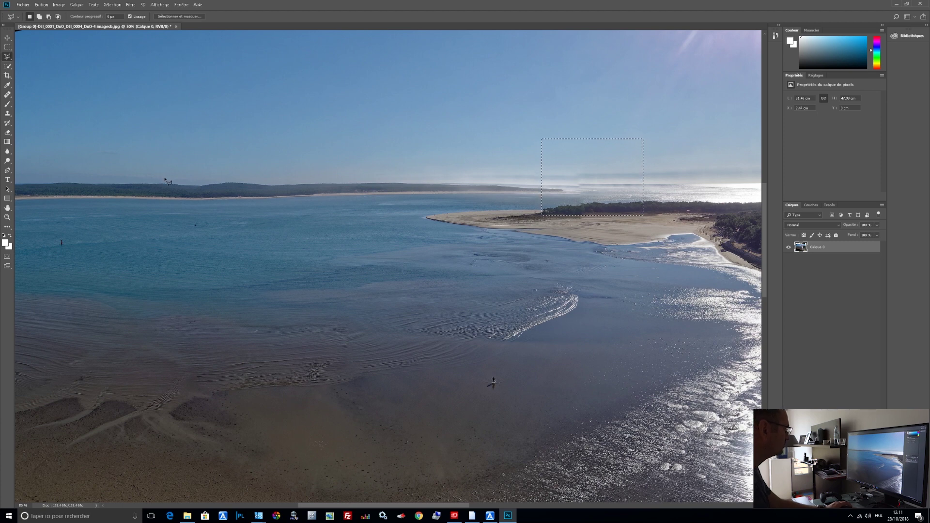
drag(168, 174, 170, 193)
click(171, 187)
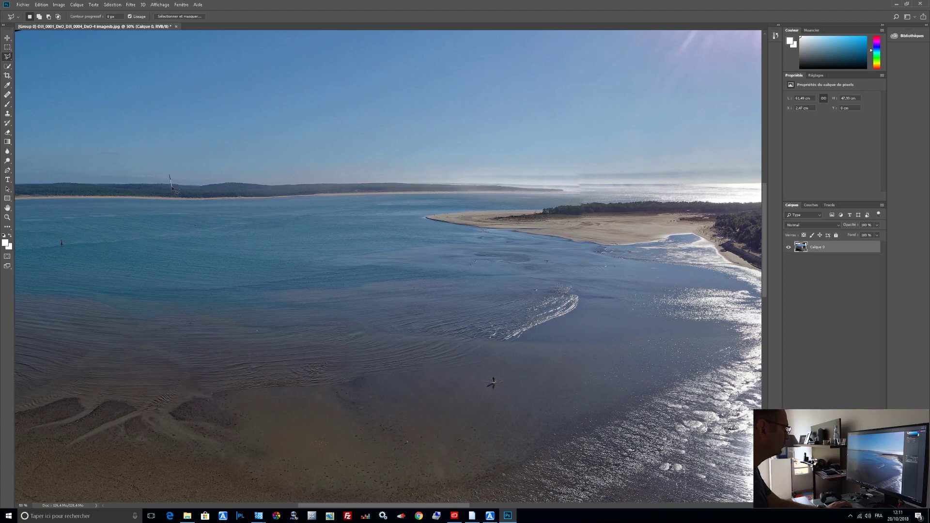
drag(198, 196, 223, 184)
click(218, 183)
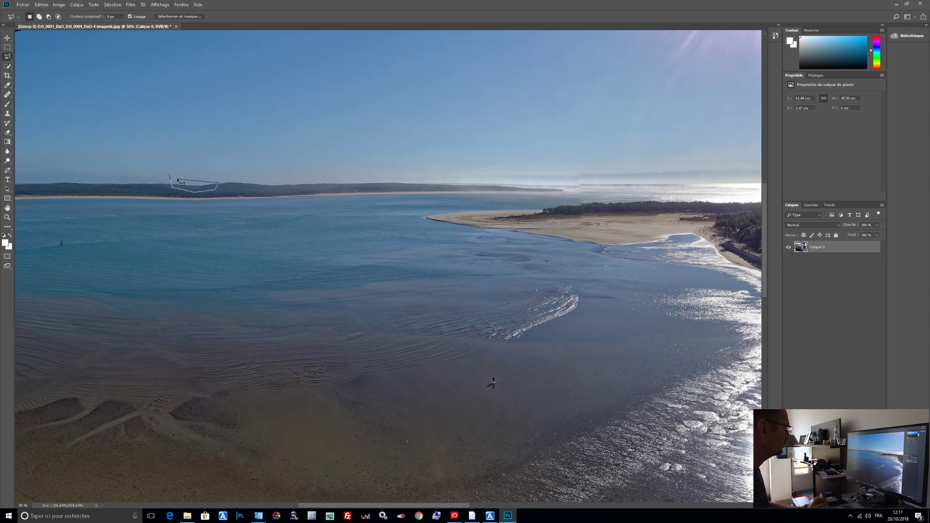
key(Escape)
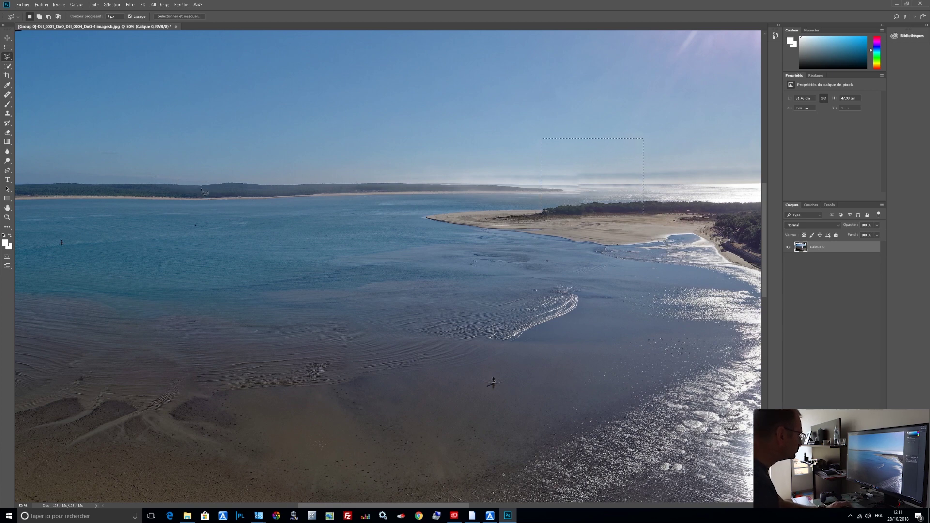
Clear the rectangular selection, outline the sagging stretch of the distant hills' ridge with the Polygonal Lasso, and copy it to a new layer
key(ctrl+d)
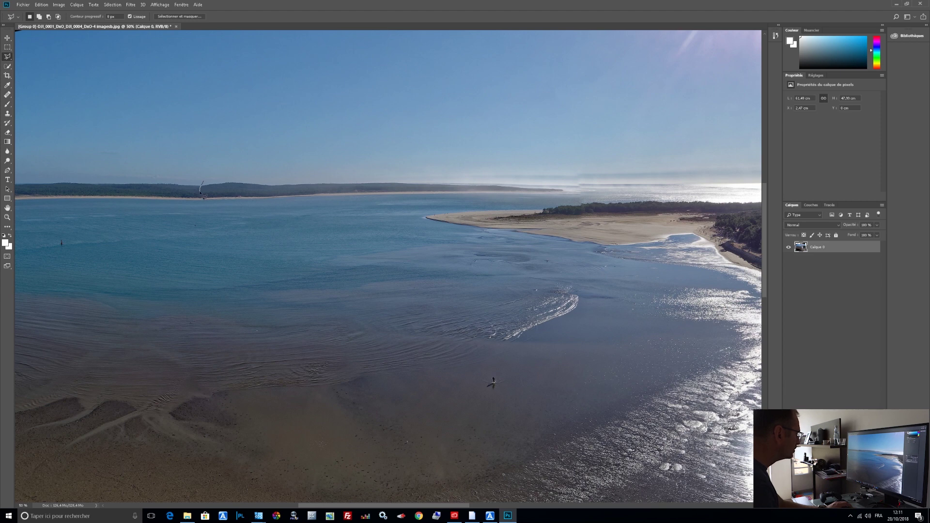
click(155, 190)
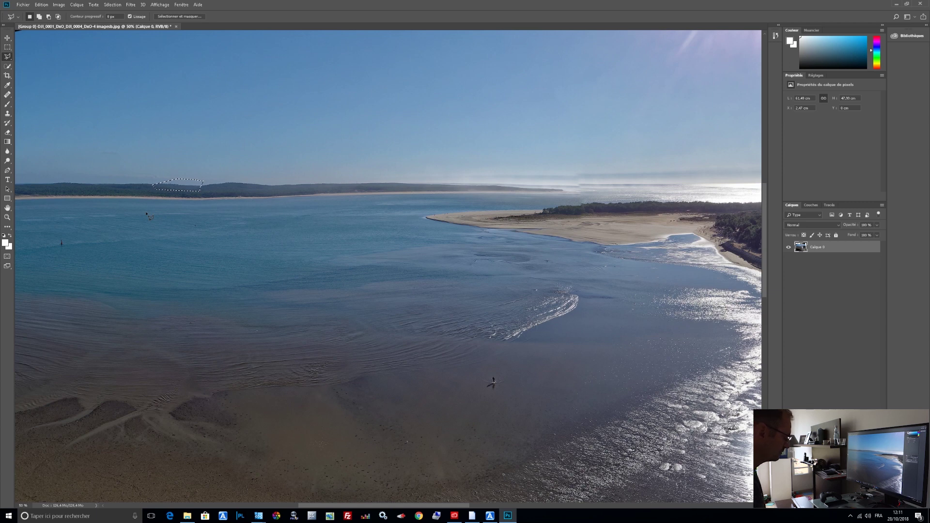
key(ctrl+j)
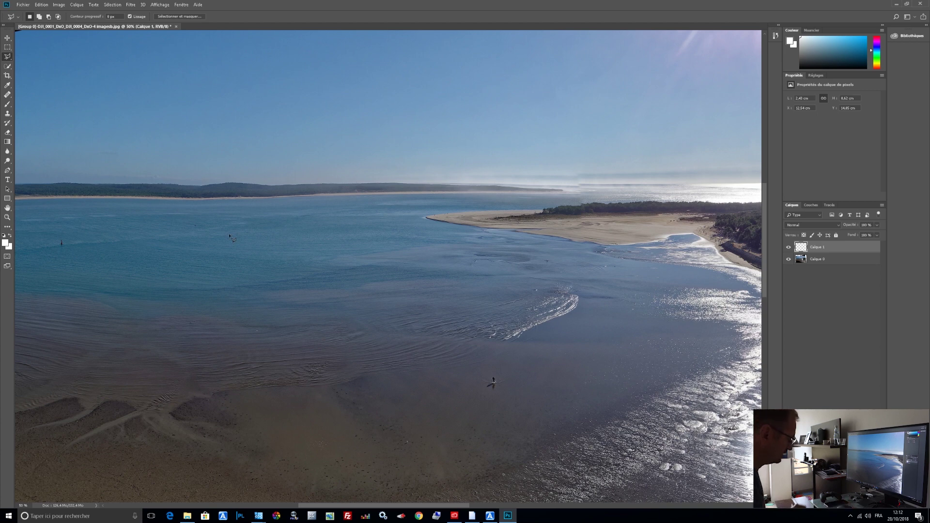
Rotate the copied ridge patch by about -2.4° around a pivot placed at its outer left end, and apply the transformation
key(ctrl+t)
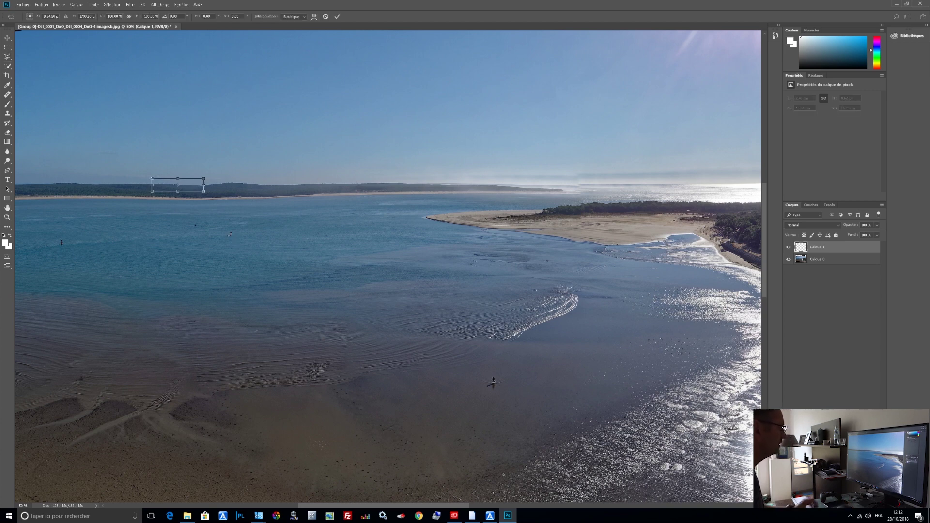
drag(178, 187, 153, 189)
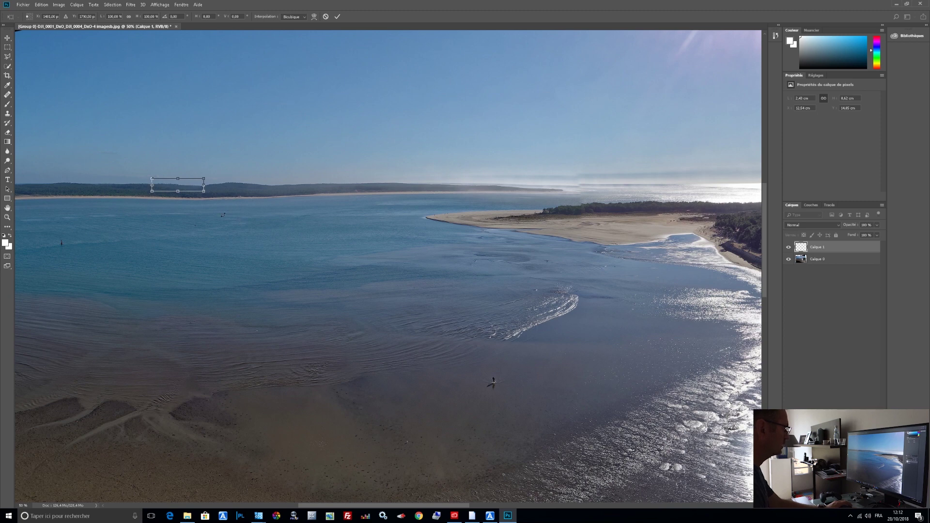
drag(211, 206, 223, 207)
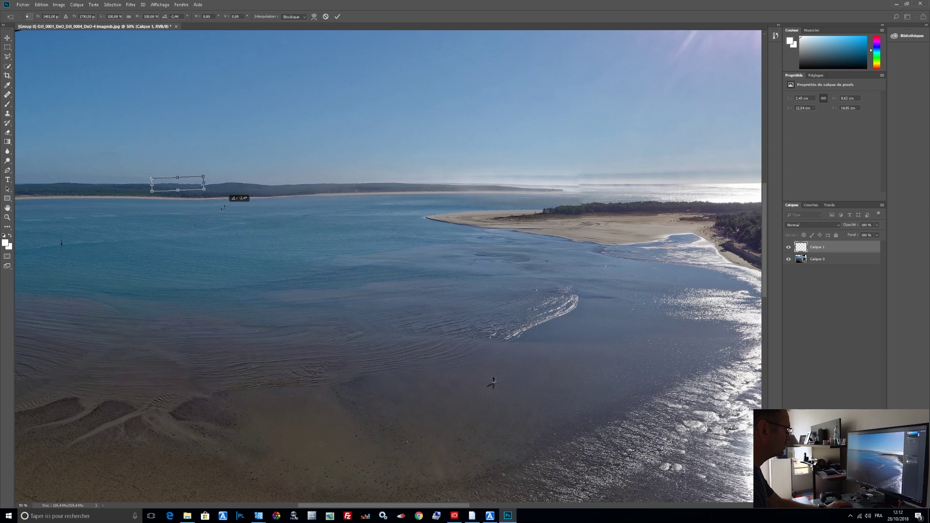
drag(223, 207, 223, 207)
key(Return)
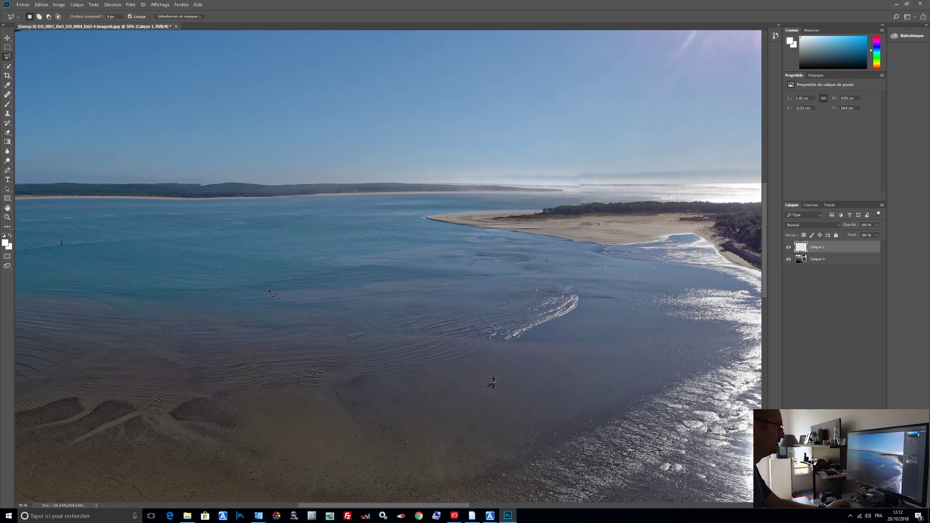
Merge the ridge patch layer with the panorama layer
shift+click(836, 262)
right_click(837, 262)
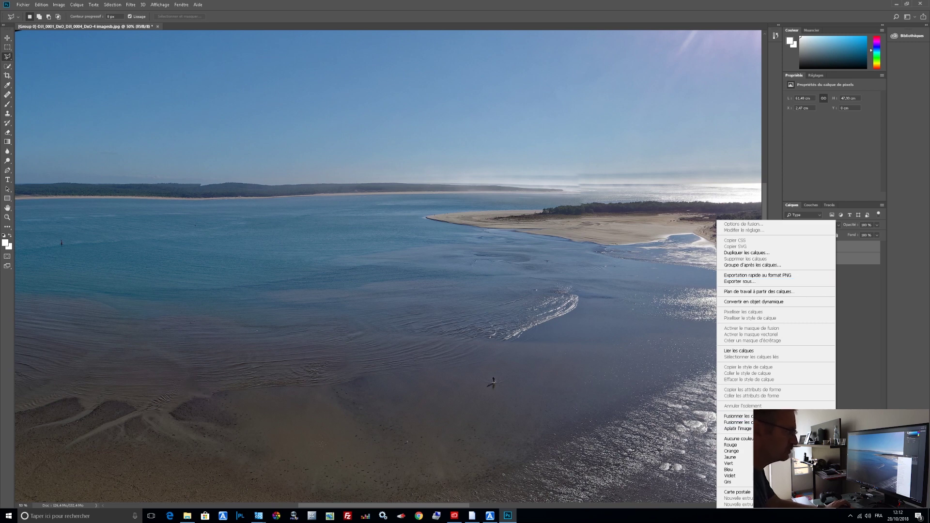
click(770, 417)
Retouch the notch at the rotated patch's edge with the Healing Brush so the hills' ridge runs on smoothly
click(7, 217)
click(198, 189)
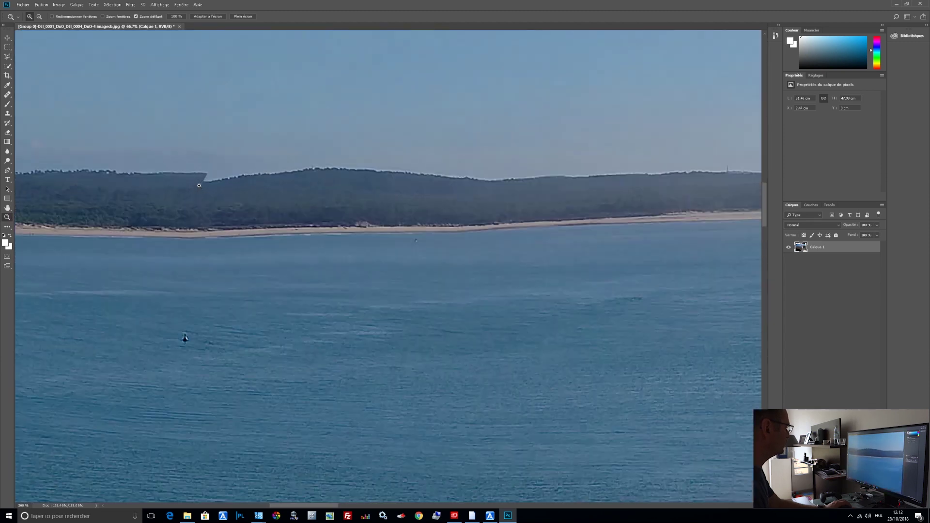
click(7, 94)
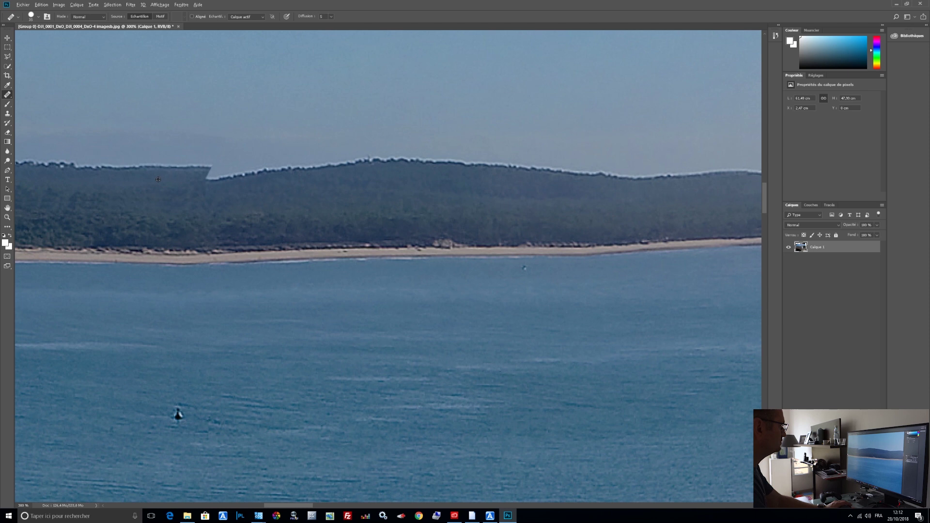
mouse_move(209, 176)
mouse_down()
mouse_move(264, 170)
mouse_move(235, 169)
mouse_up()
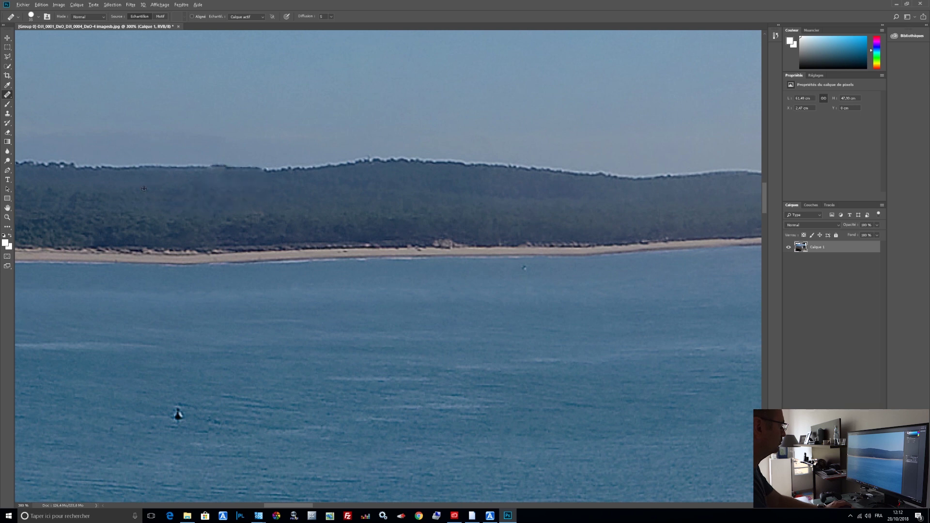
drag(186, 169, 224, 169)
Inspect the whole panorama, then the horizon break beyond the sandbank, and sample the pines there for the Healing Brush
click(8, 218)
click(210, 17)
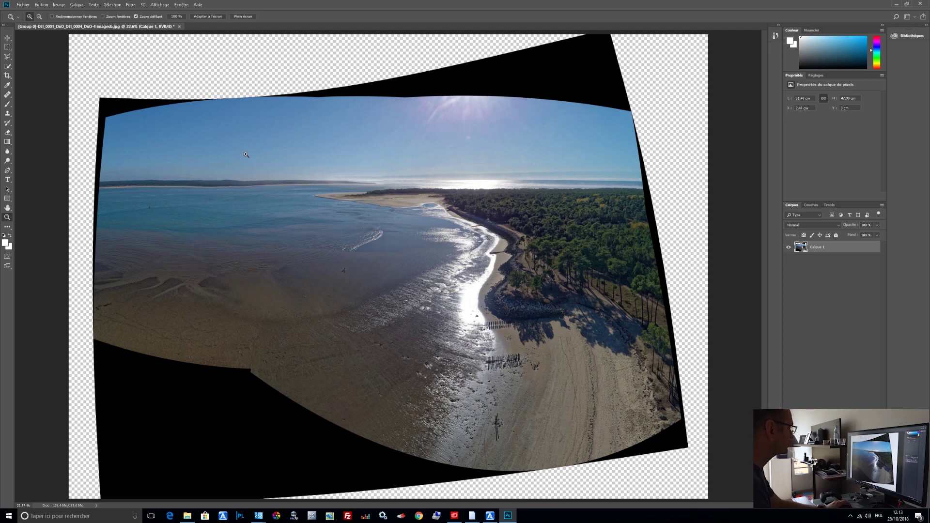
click(386, 193)
click(387, 186)
click(388, 185)
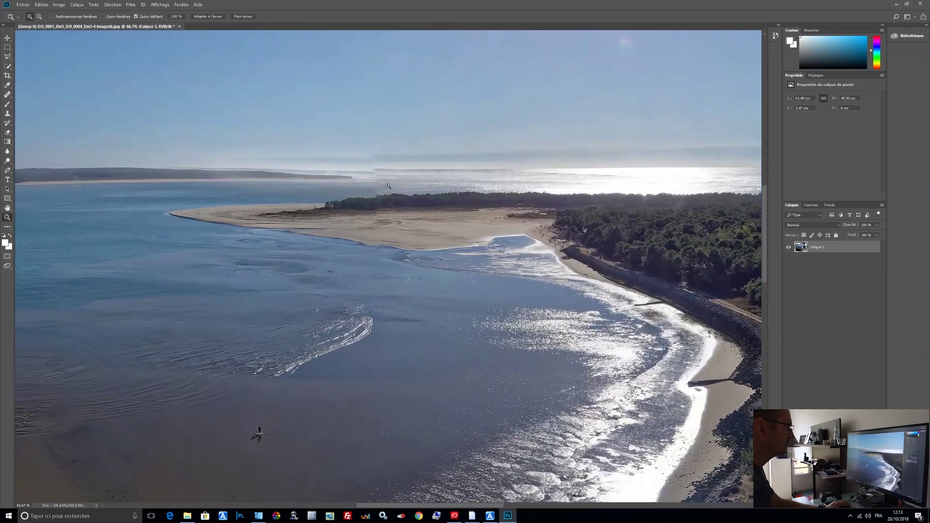
click(388, 186)
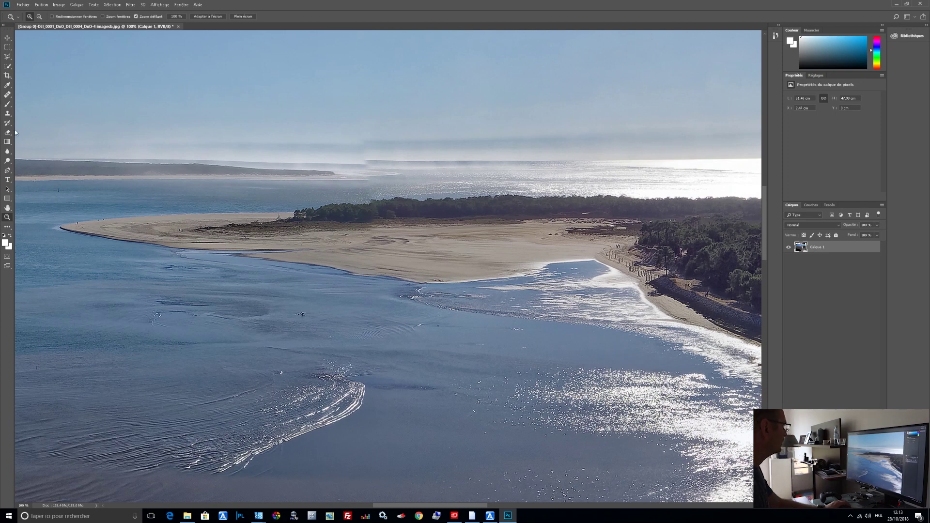
click(7, 95)
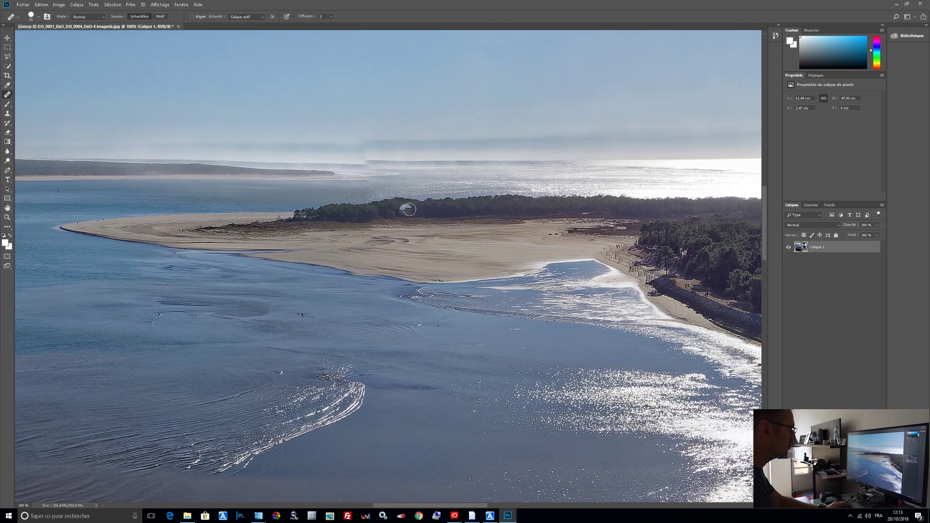
alt+click(406, 200)
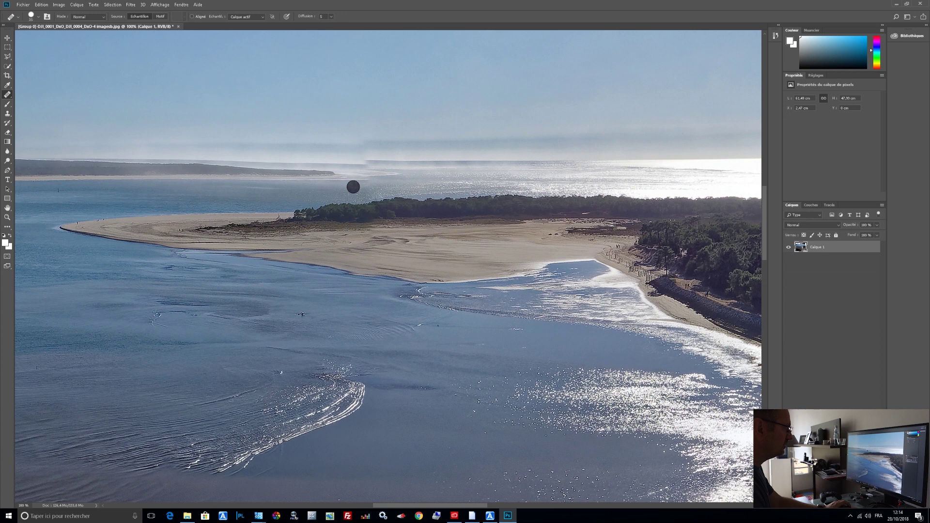
Select the strip of sea horizon with the Polygonal Lasso, from the break beyond the sandbank to the black edge past the forest
click(9, 57)
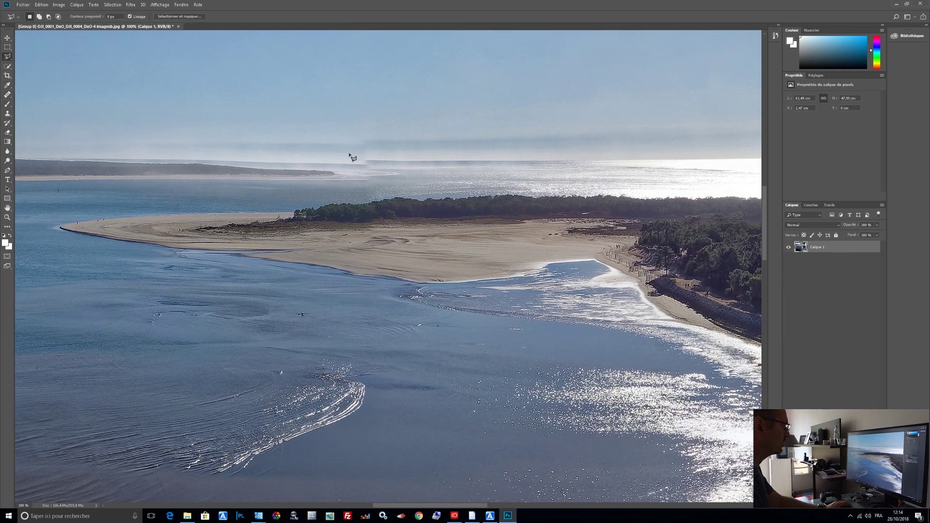
click(401, 136)
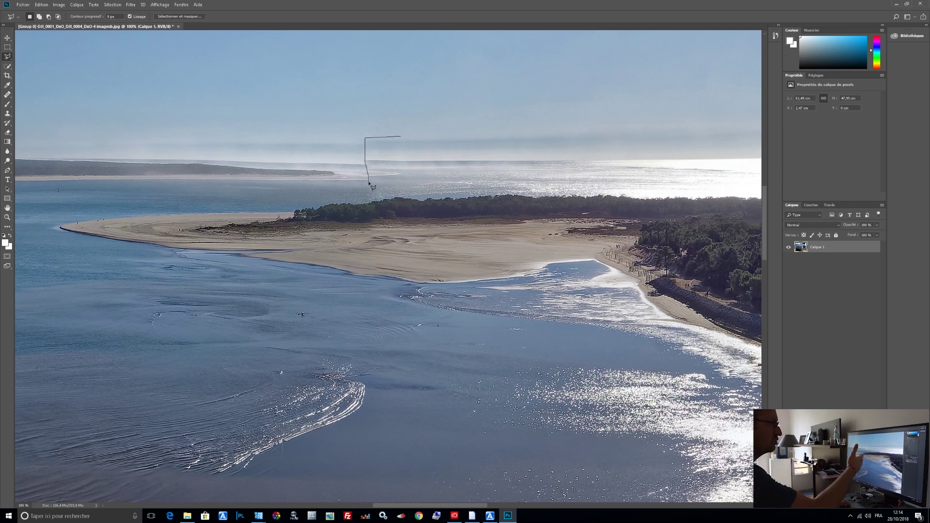
click(368, 183)
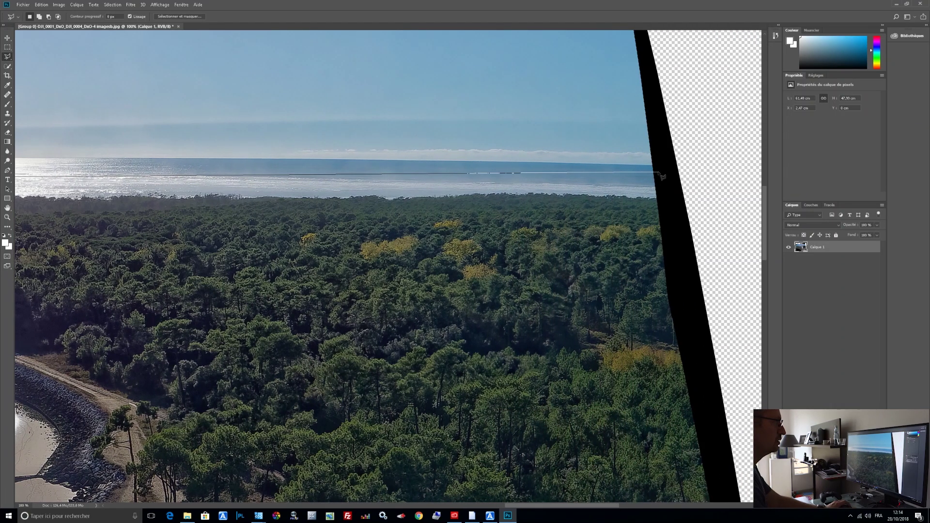
click(662, 169)
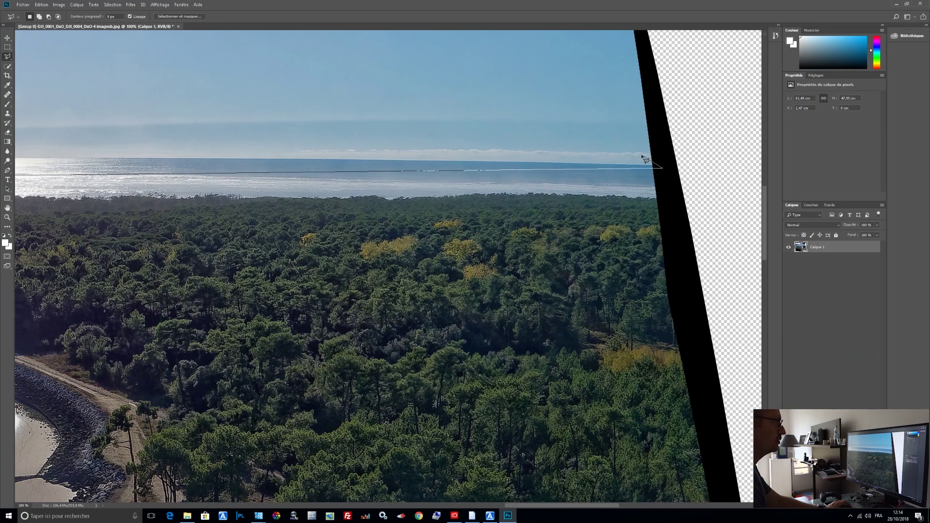
click(655, 154)
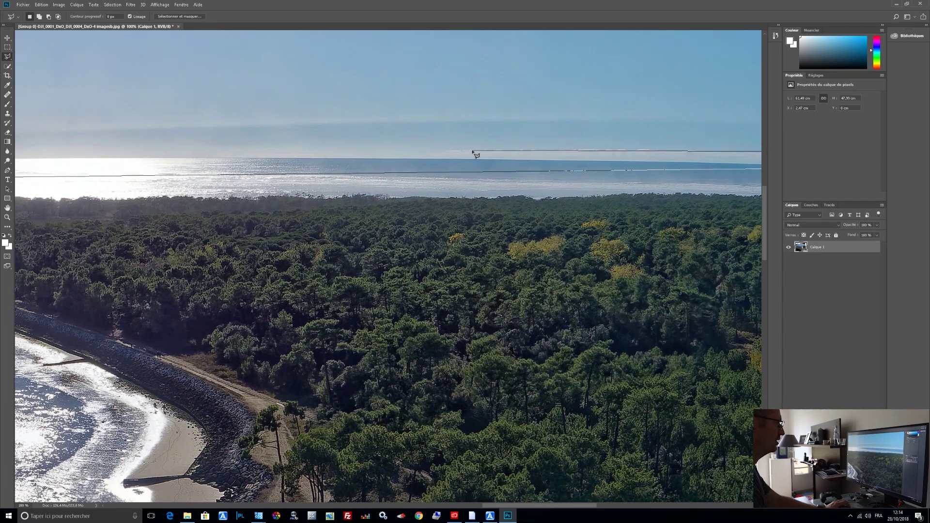
click(466, 147)
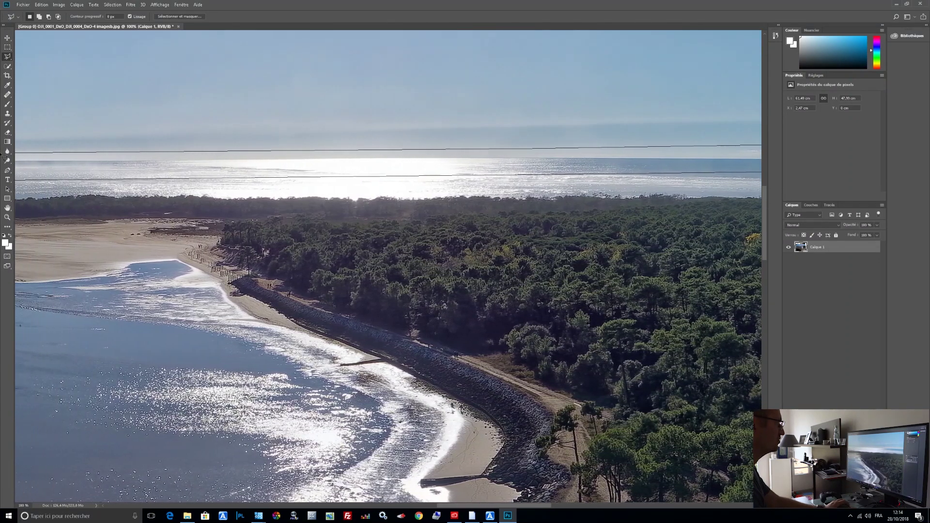
click(15, 180)
click(15, 139)
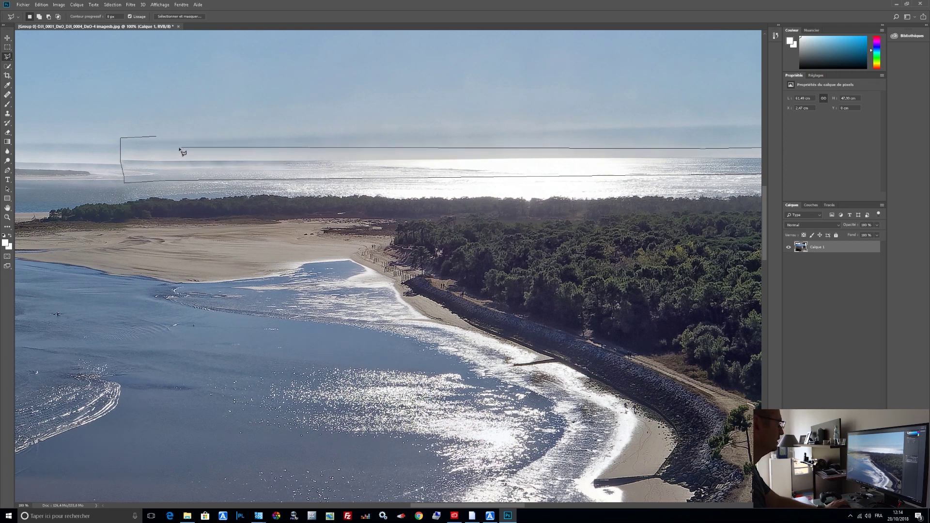
click(157, 139)
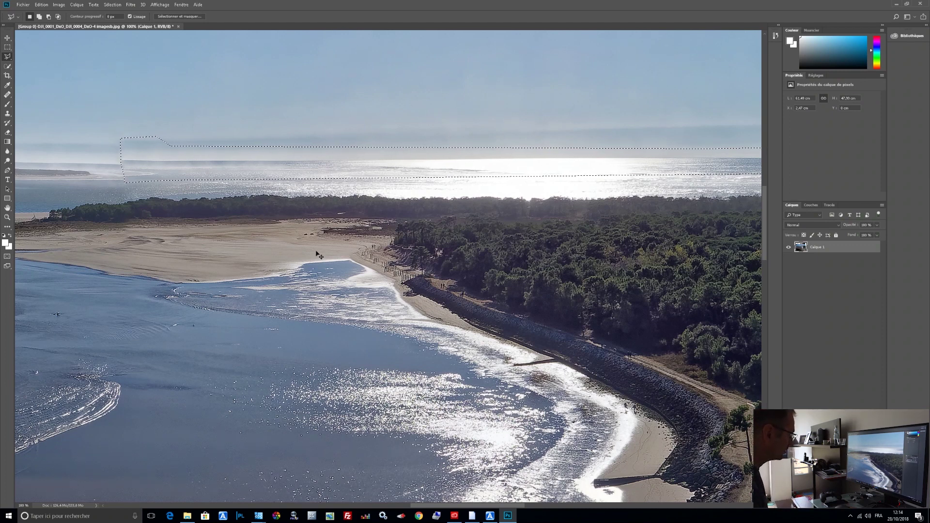
Copy the selected horizon strip to a new layer and rotate it about -0.2° around its forest end to close the break beyond the sandbank
key(ctrl+j)
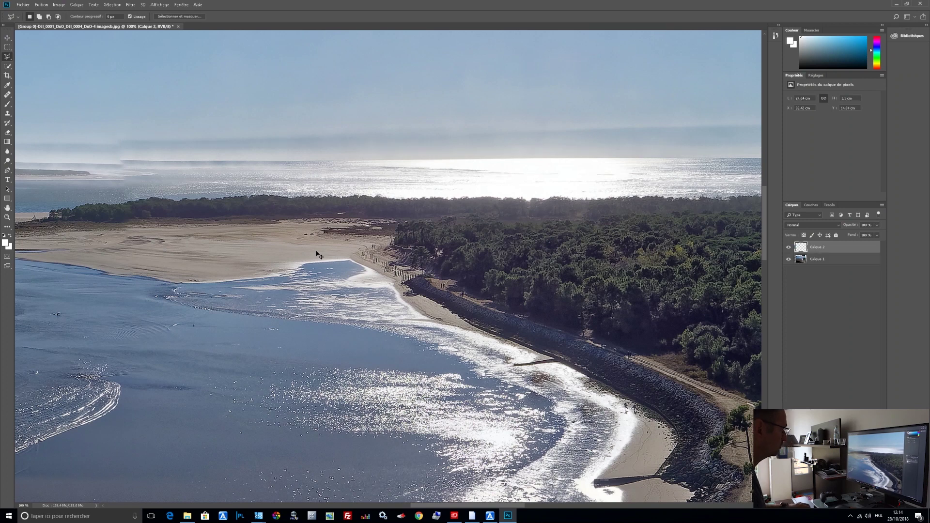
key(ctrl+t)
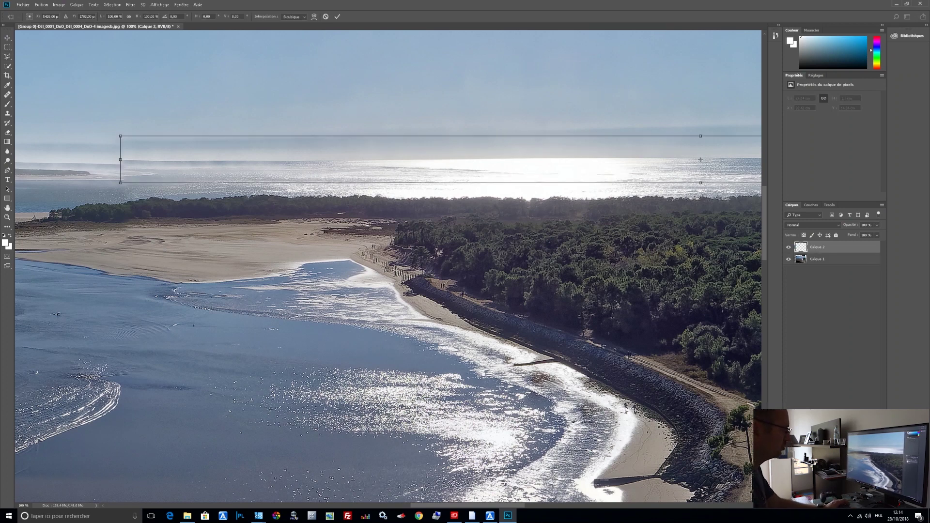
drag(439, 506, 482, 507)
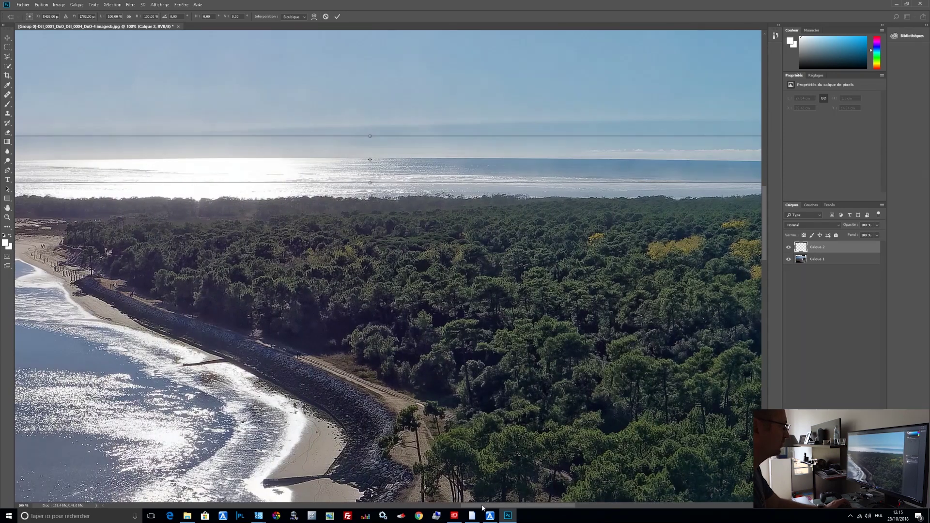
drag(370, 162, 601, 167)
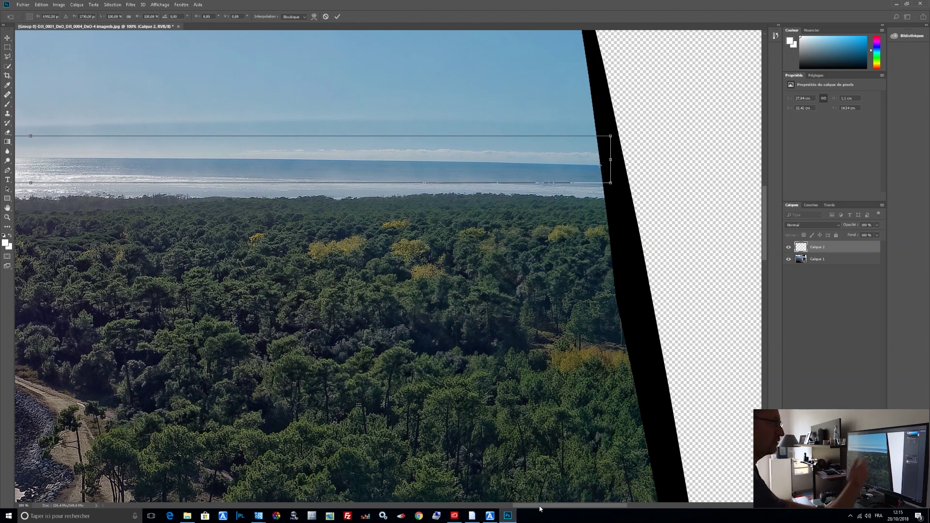
drag(540, 508, 414, 517)
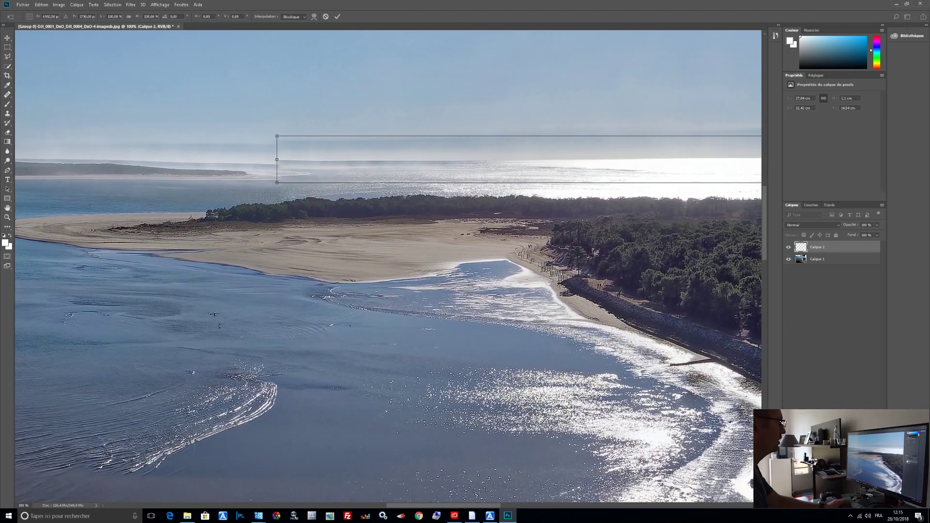
drag(265, 123, 244, 126)
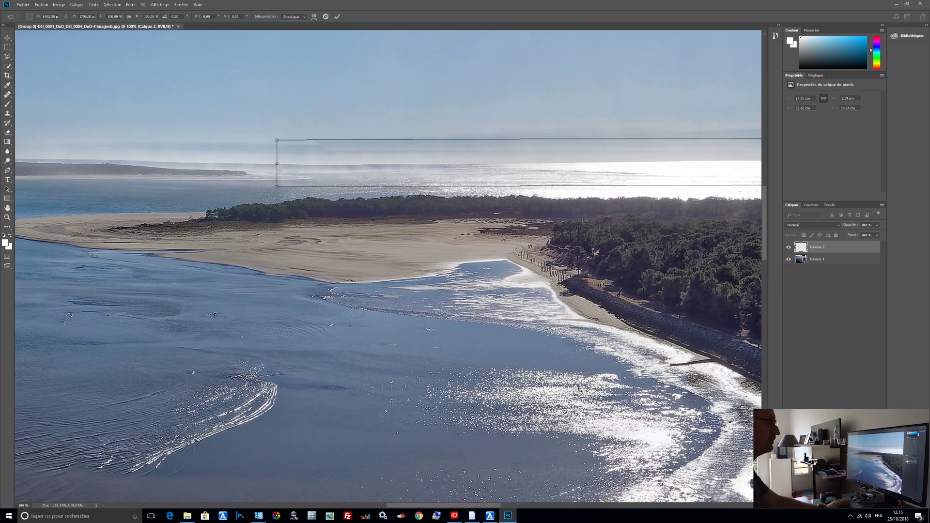
key(Return)
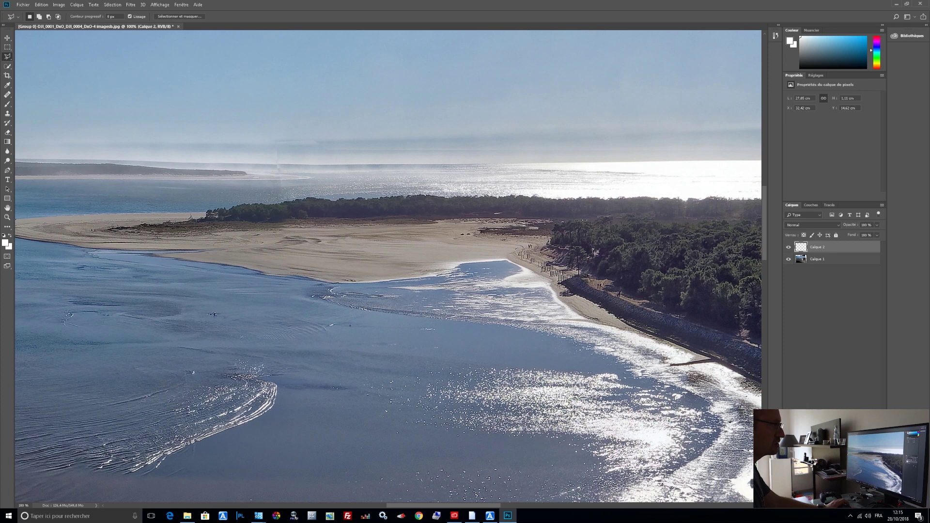
Merge the rotated horizon strip layer with the panorama layer
shift+click(841, 262)
right_click(840, 261)
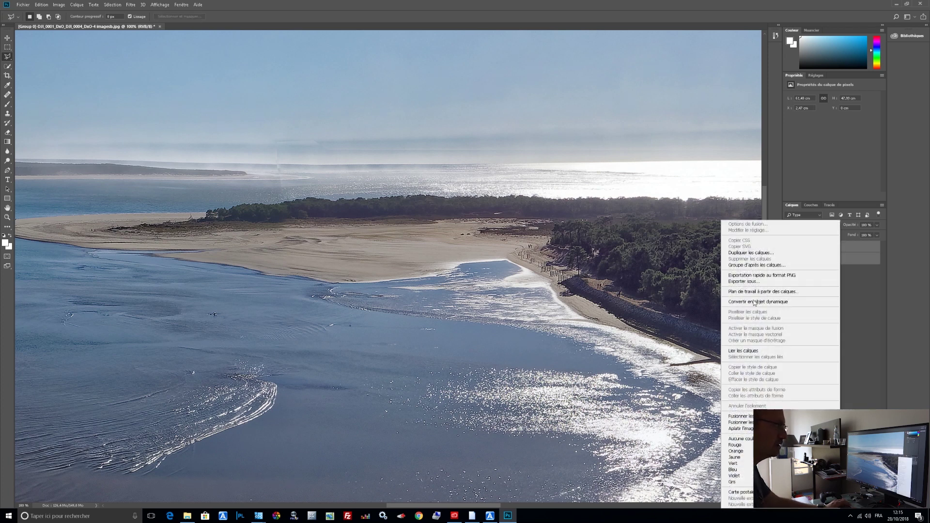
click(744, 420)
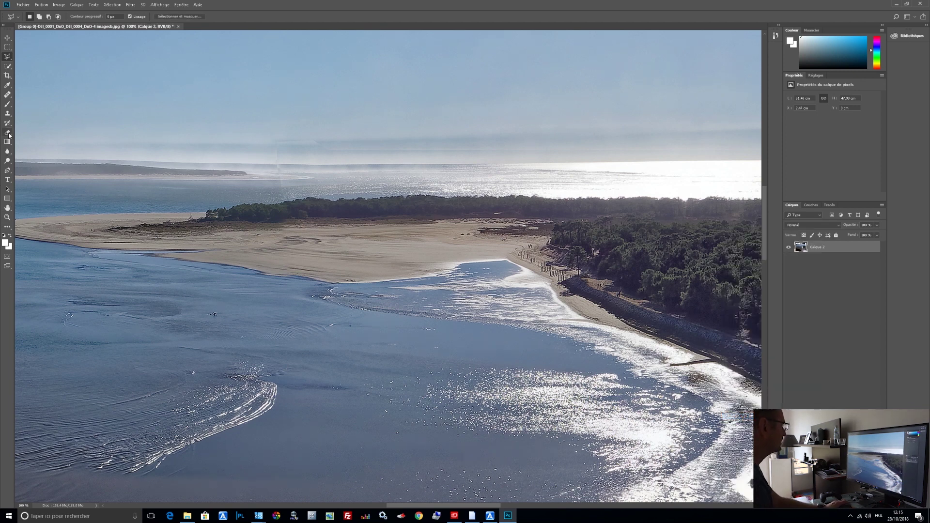
Retouch the haze just above the bright sea horizon with the Healing Brush, sampling clean haze above the forest side
click(4, 94)
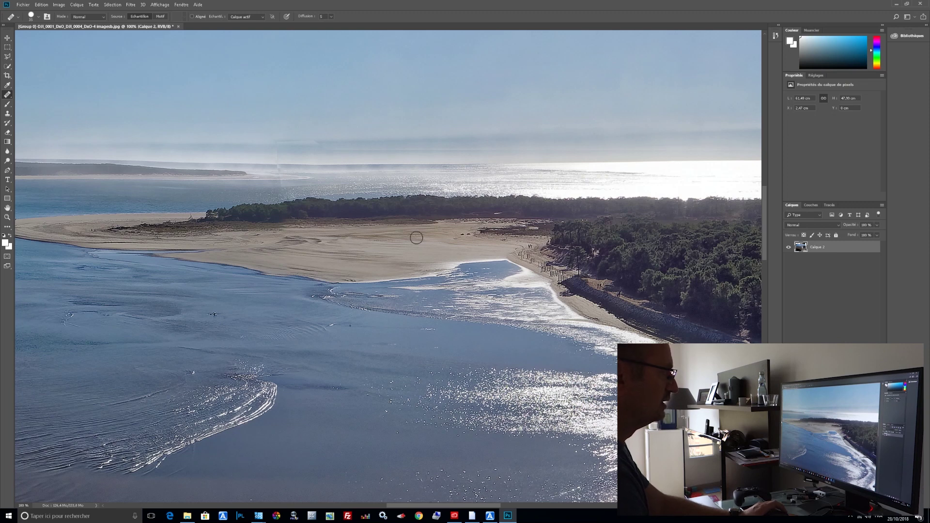
drag(421, 506, 528, 506)
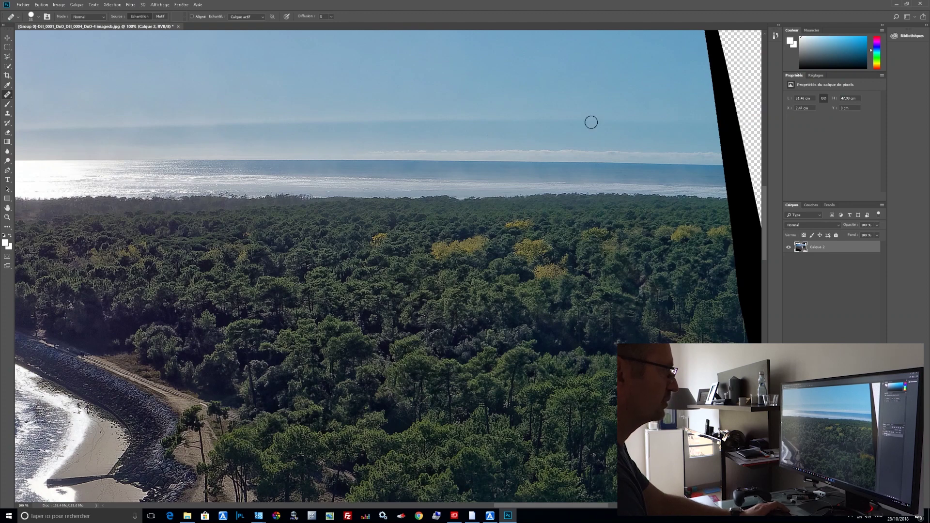
drag(559, 508, 497, 507)
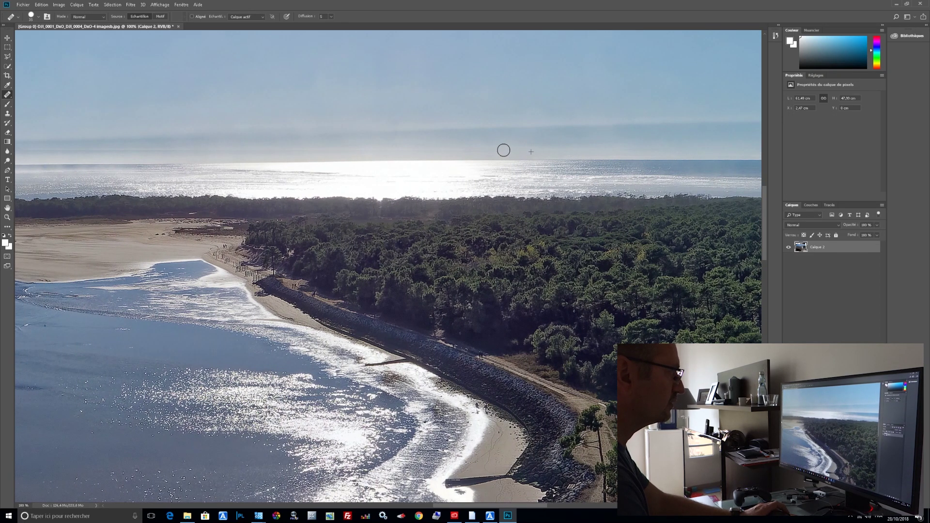
click(476, 154)
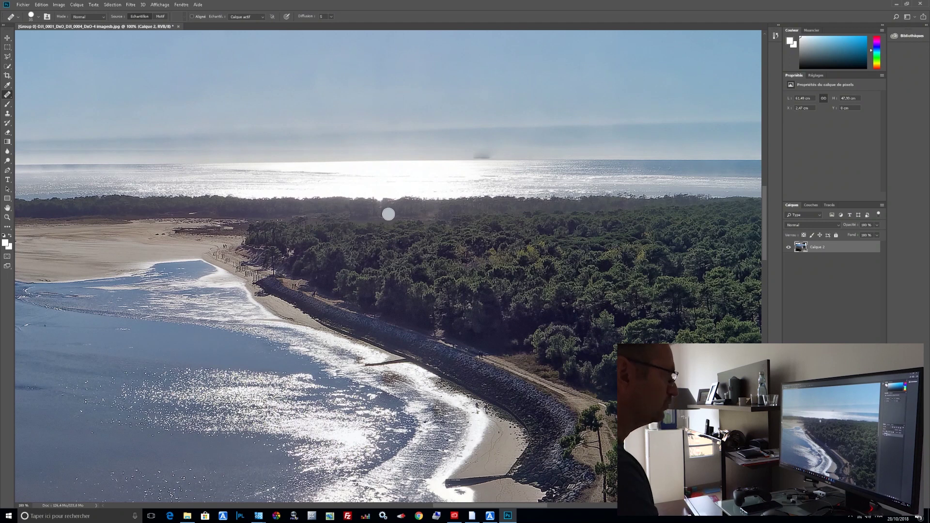
key(ctrl+z)
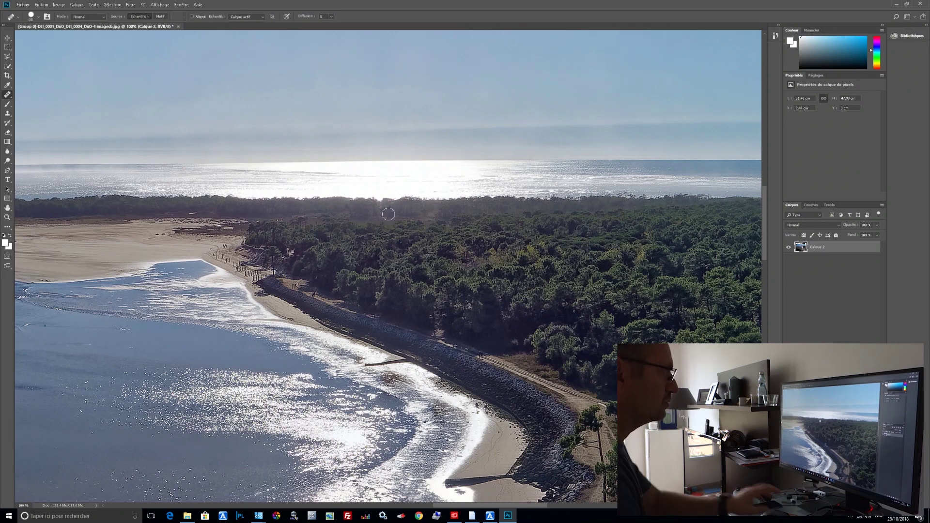
alt+click(523, 150)
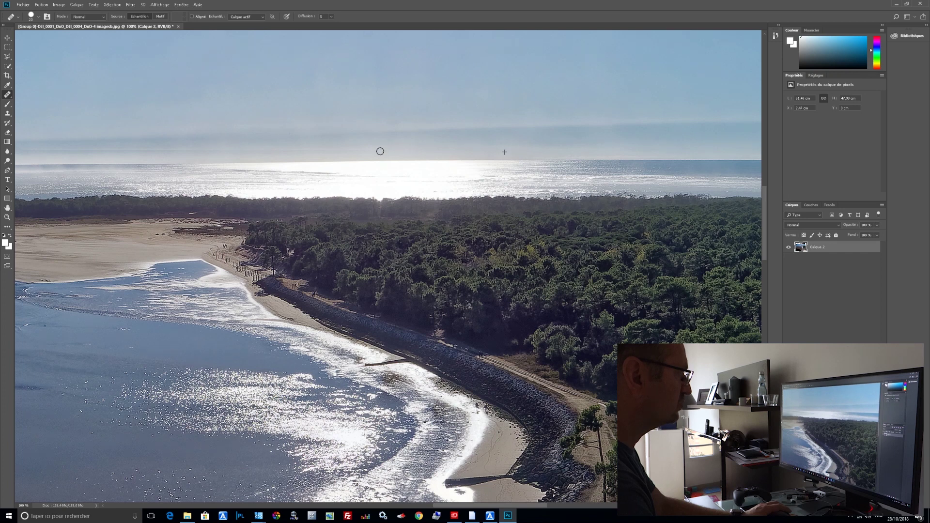
drag(364, 152, 295, 158)
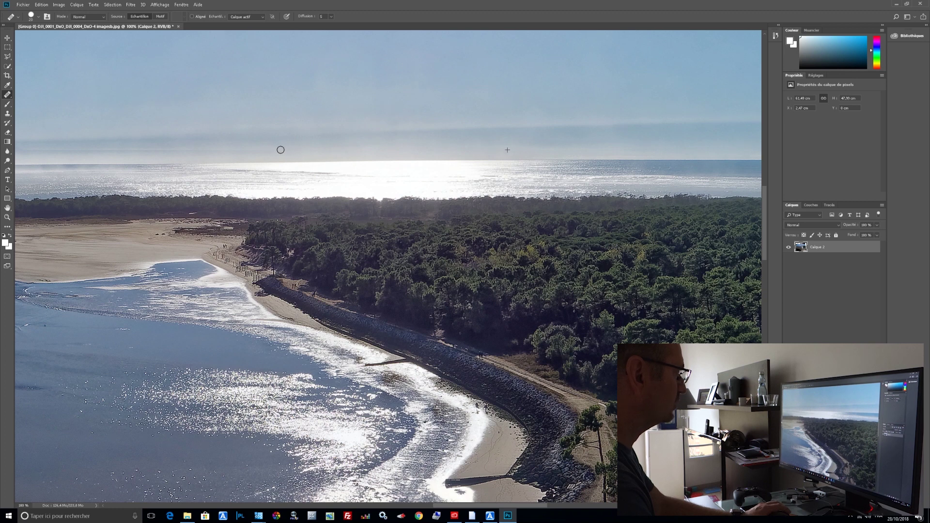
drag(241, 152, 230, 151)
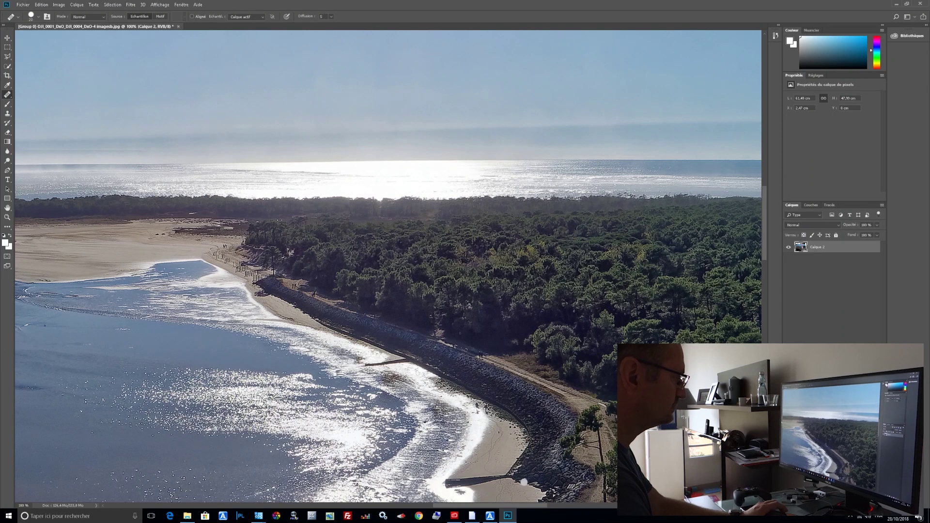
Blend the strip's end beyond the sandbank with the Healing Brush, smoothing the cloud band, haze and water along the seam
drag(512, 506, 508, 507)
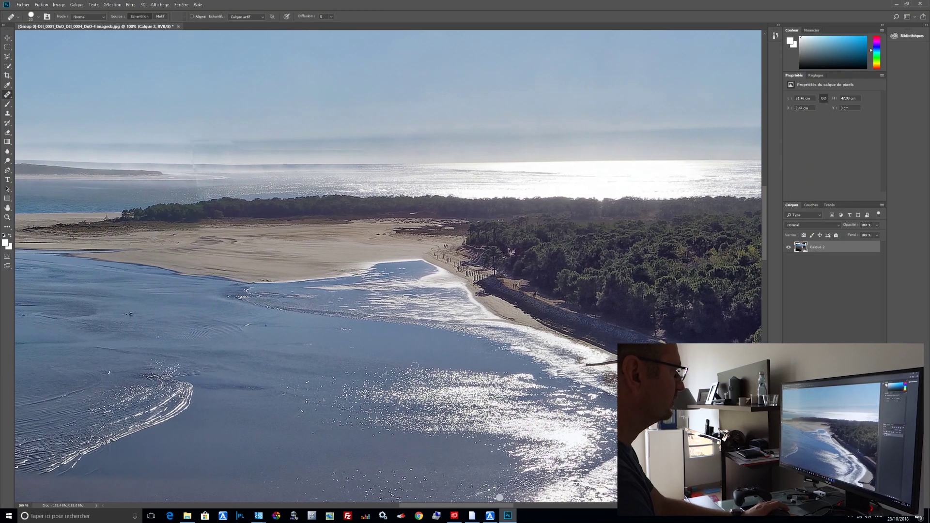
drag(356, 150, 240, 147)
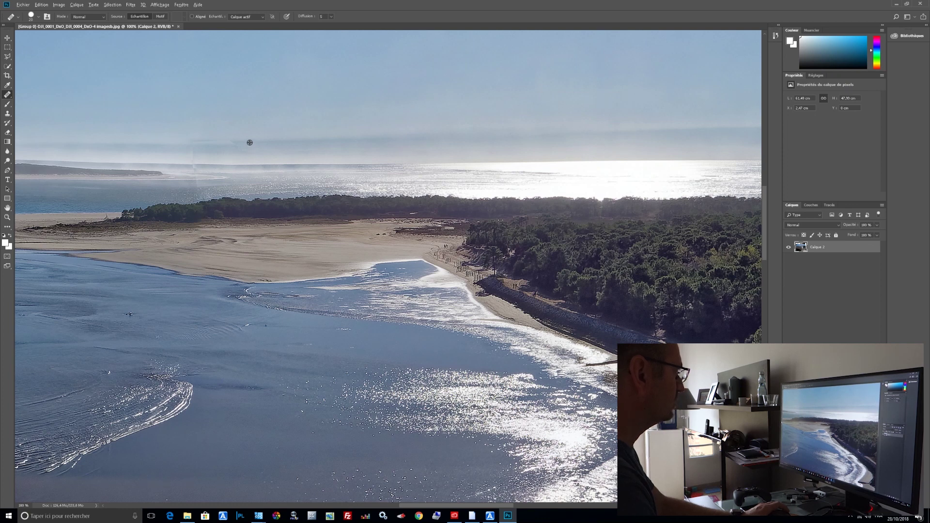
drag(257, 141, 244, 133)
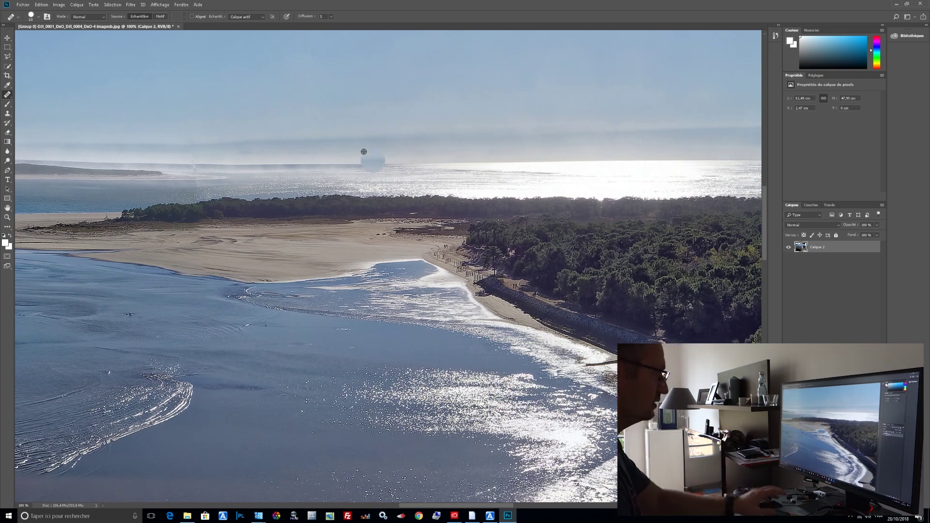
alt+right_click(294, 154)
mouse_move(295, 154)
mouse_down()
mouse_move(278, 160)
mouse_move(288, 163)
mouse_up()
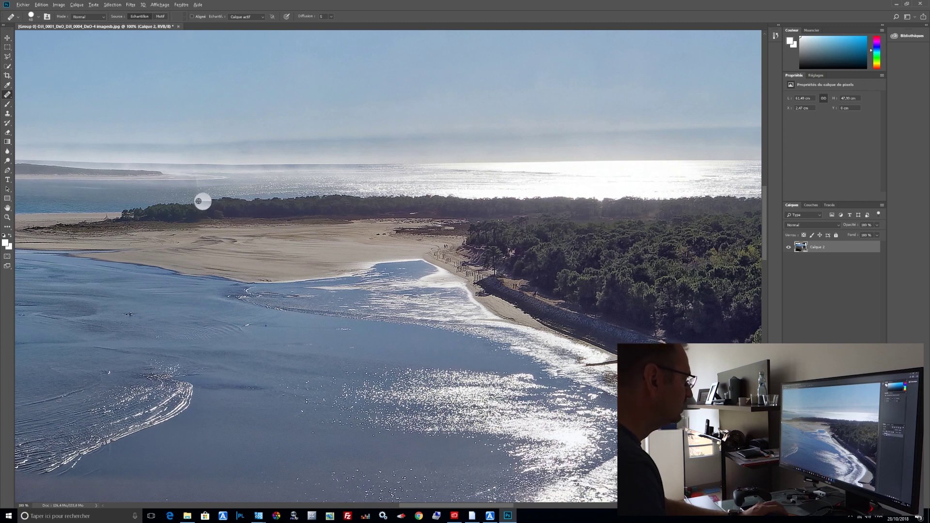
drag(195, 192, 207, 193)
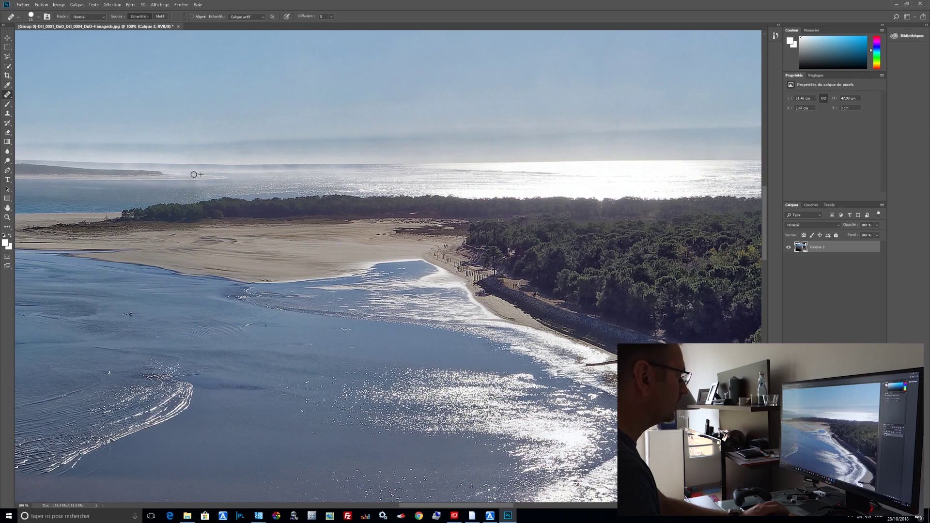
Crop the whole panorama to about 55 × 29 cm, removing the curved black top, transparent sides and most of the black lower area
click(7, 217)
click(198, 17)
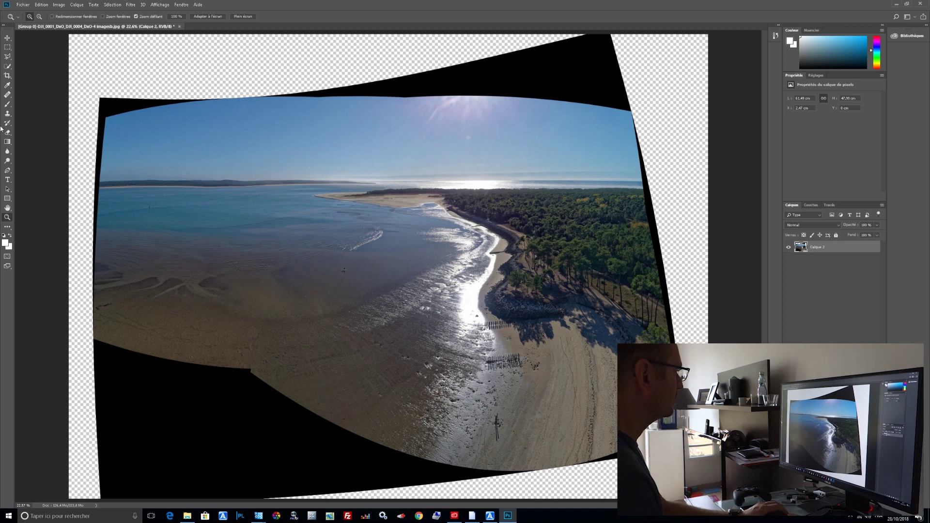
click(8, 75)
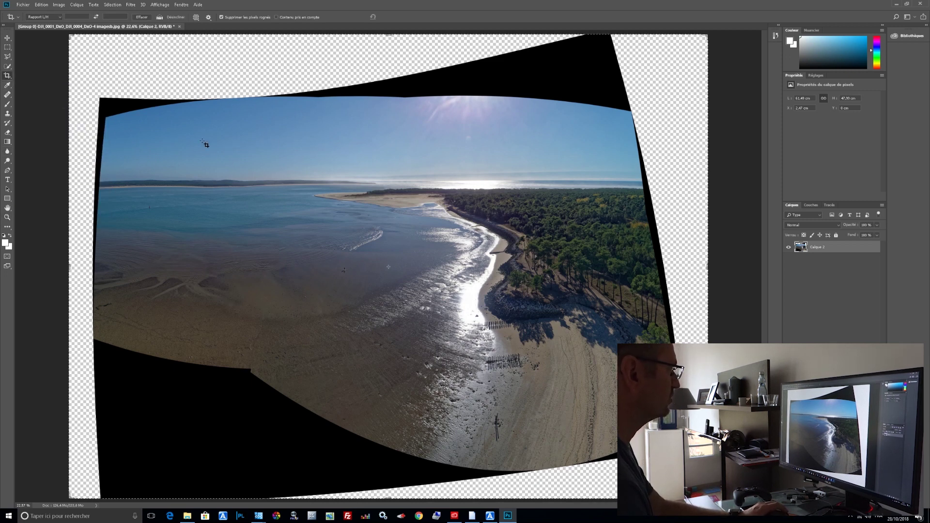
drag(92, 99, 678, 387)
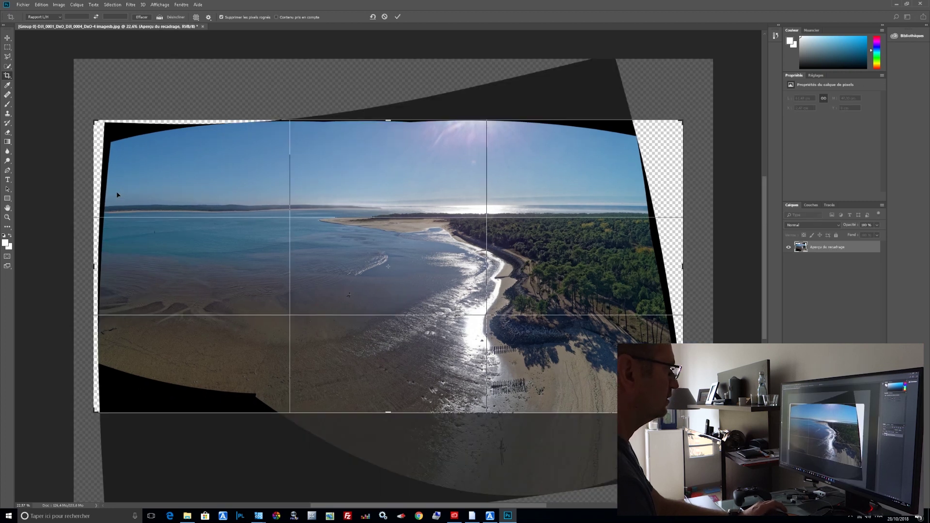
drag(388, 123, 387, 128)
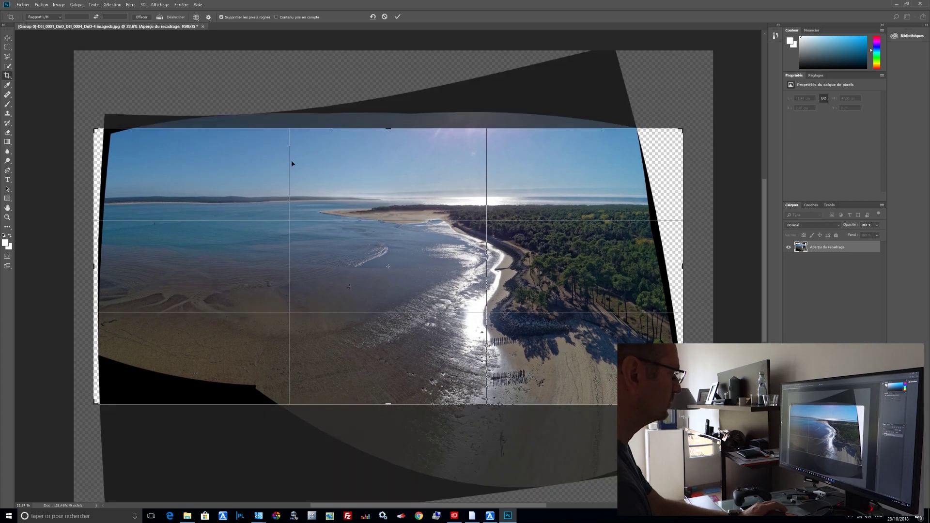
drag(97, 271, 98, 266)
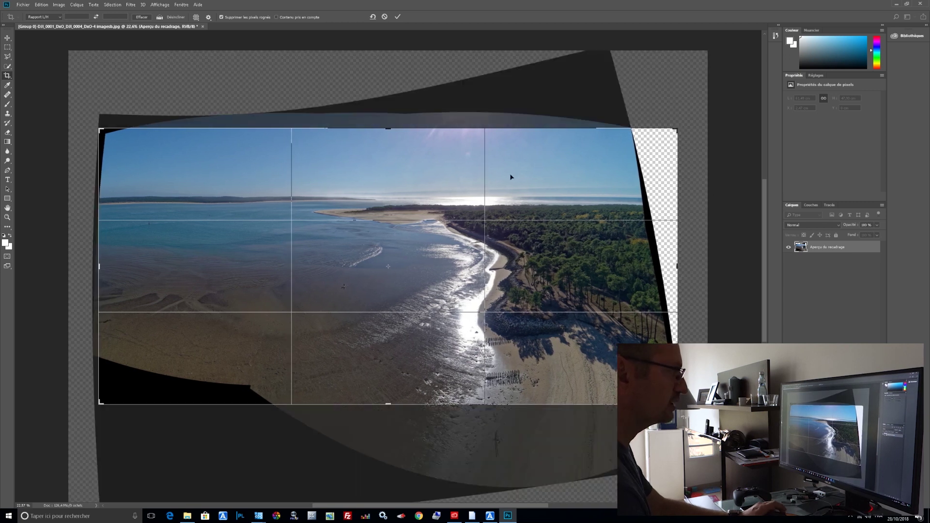
drag(680, 268, 657, 268)
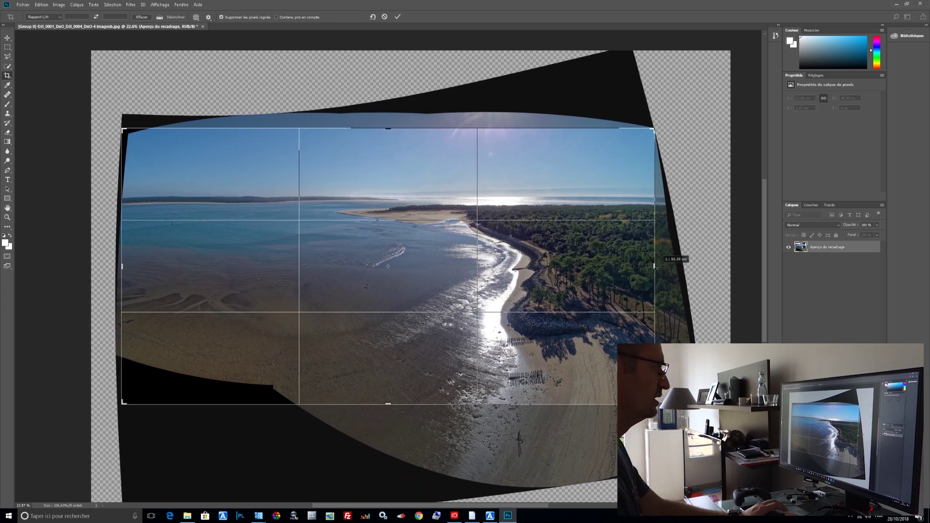
key(Return)
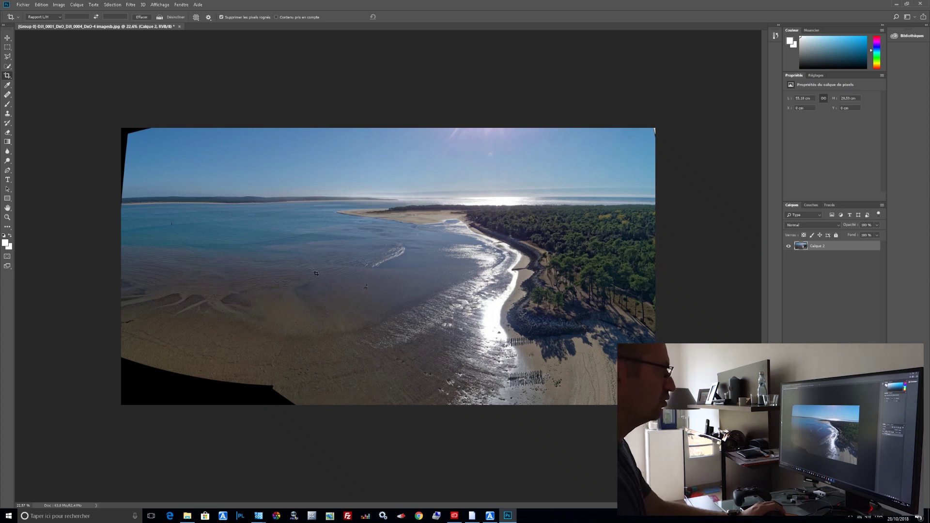
Select the black wedge at the panorama's upper-left corner with the Polygonal Lasso, following the edge of the sky down to the sea
click(8, 56)
click(163, 106)
click(108, 116)
click(114, 224)
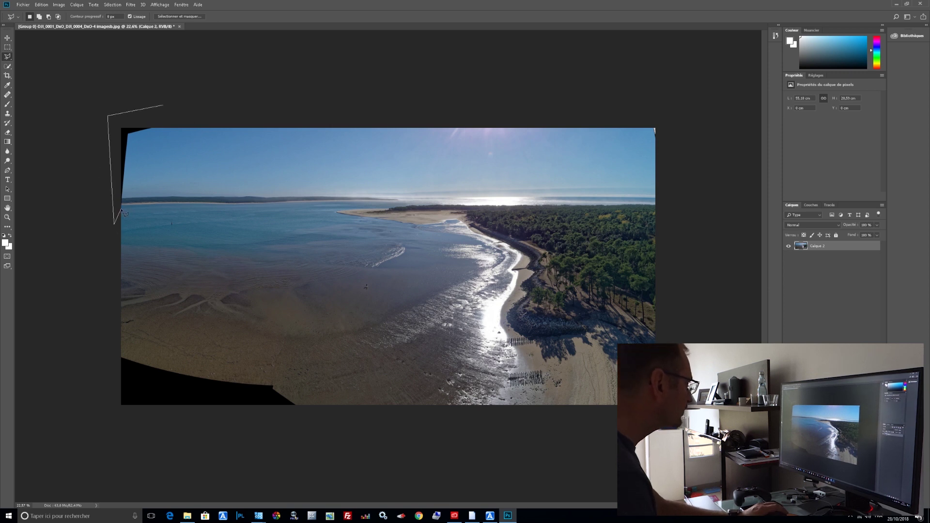
click(129, 138)
double_click(173, 117)
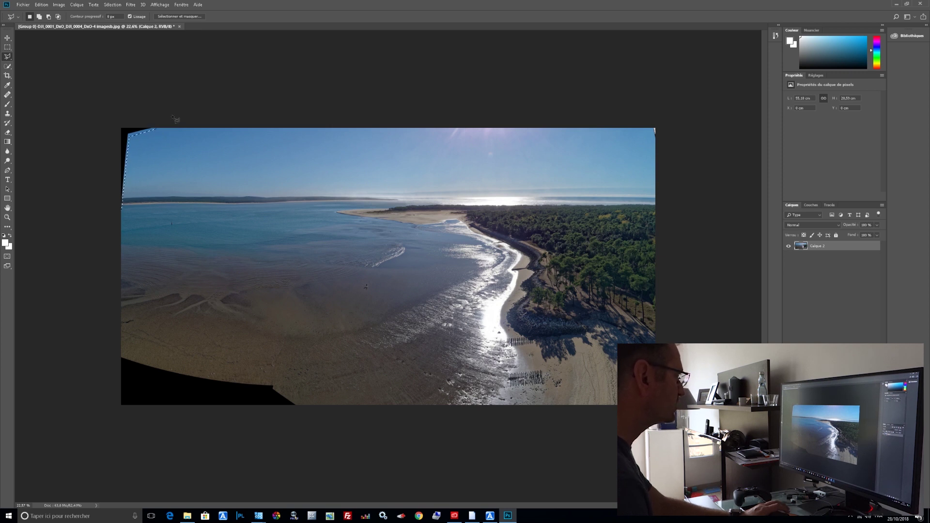
Fill the selected corner with Content-Aware, colour adaptation on, Normal mode and 100% opacity, and deselect it
right_click(127, 138)
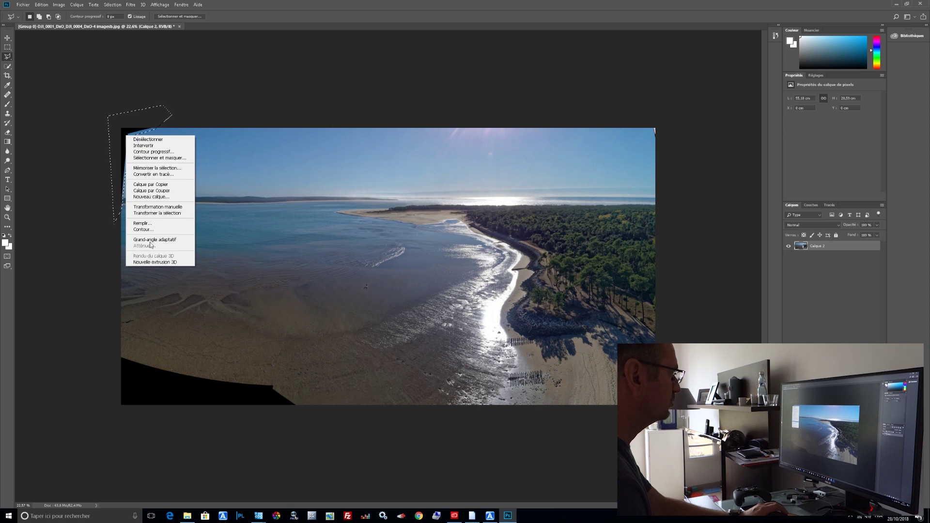
click(156, 223)
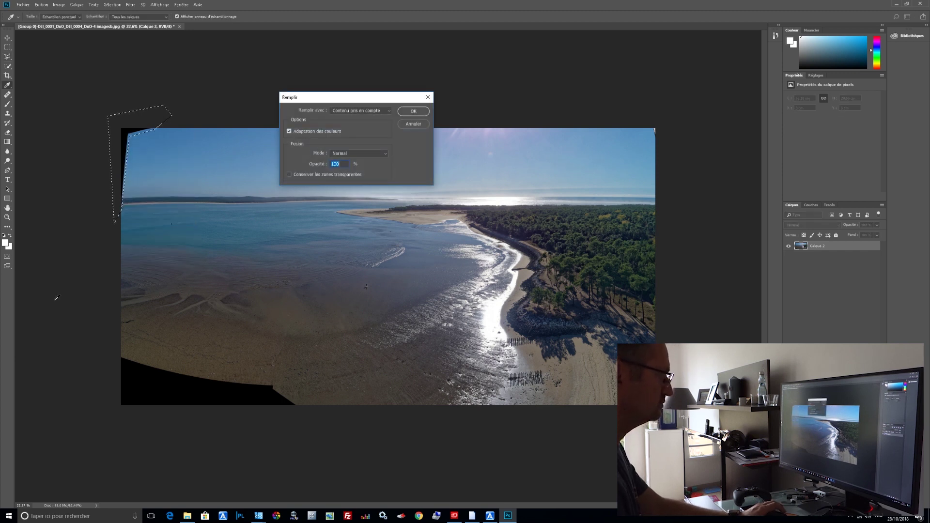
key(Return)
right_click(126, 136)
click(145, 139)
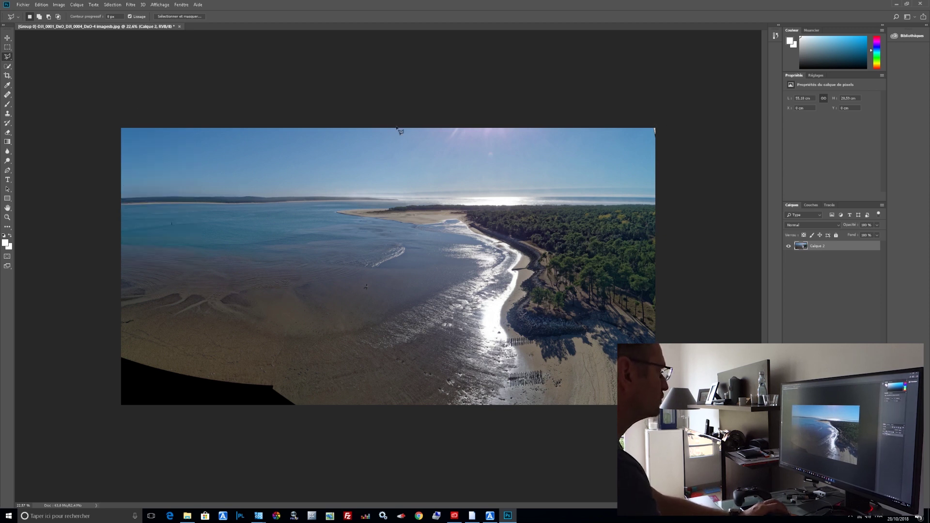
Retouch the small pale sliver at the panorama's upper-right corner with the Healing Brush, using the neighbouring sky as the source
click(7, 94)
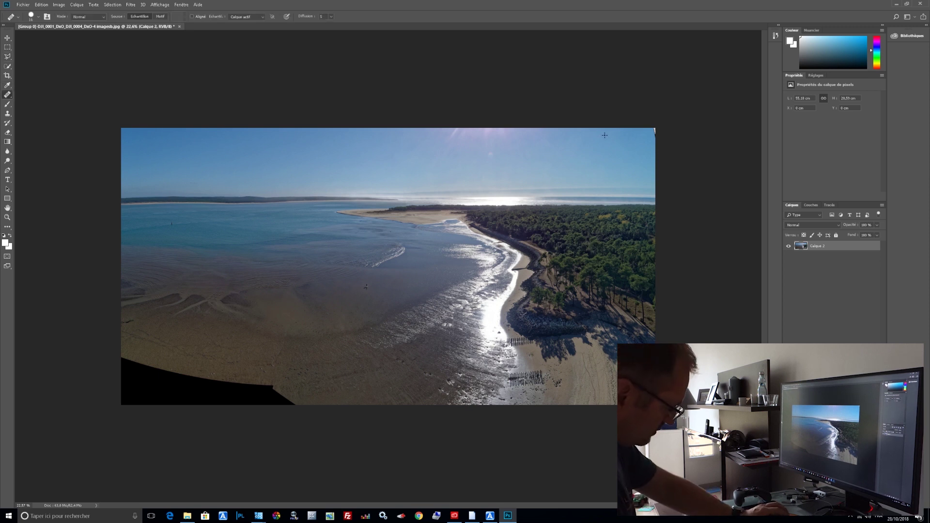
drag(605, 135, 642, 135)
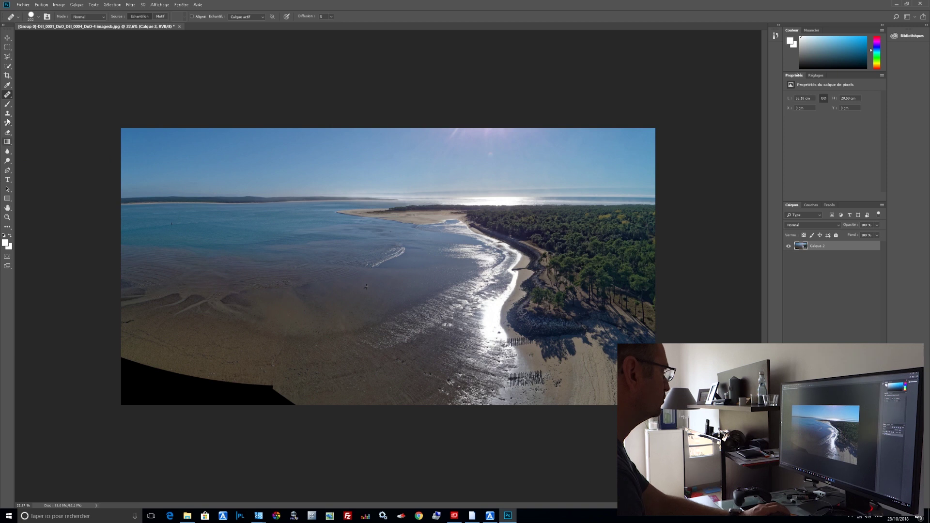
Select the black area at the panorama's lower-left corner with the Polygonal Lasso, following the curved edge of the sand and enclosing the corner
click(8, 56)
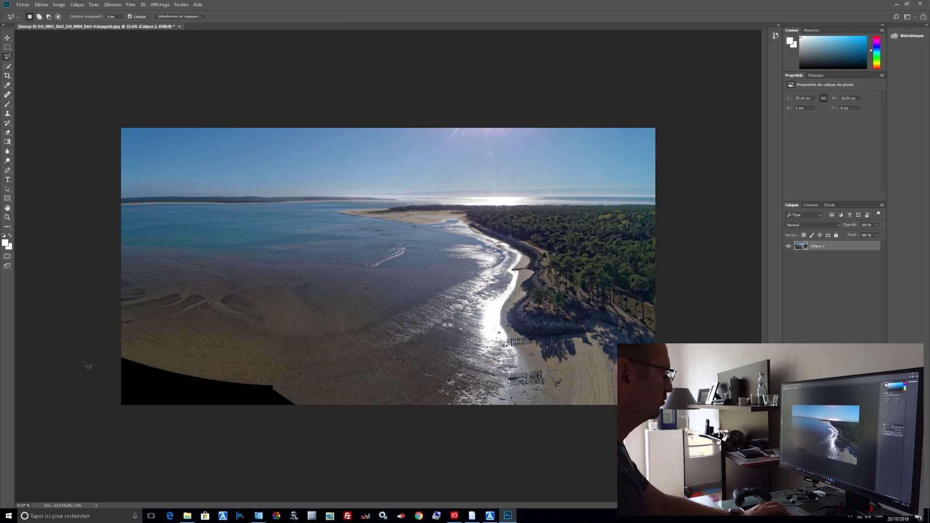
click(94, 344)
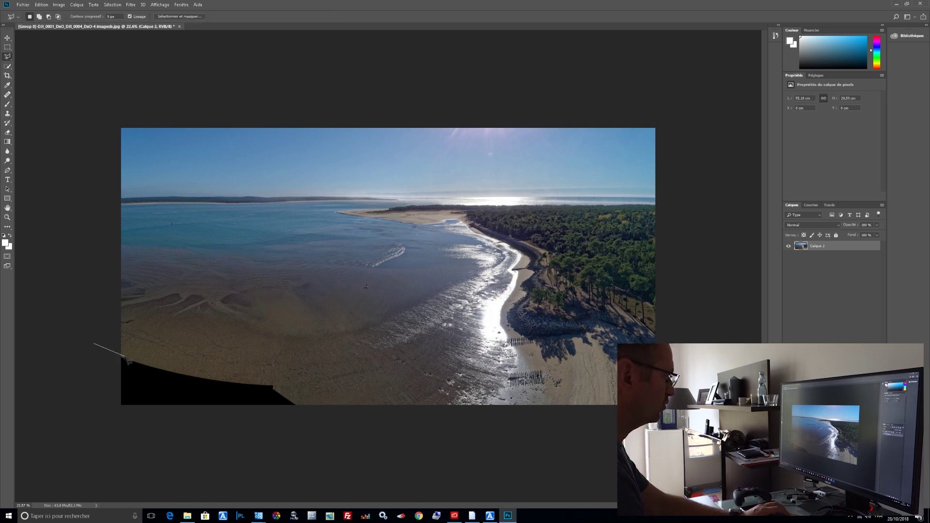
drag(165, 372, 248, 386)
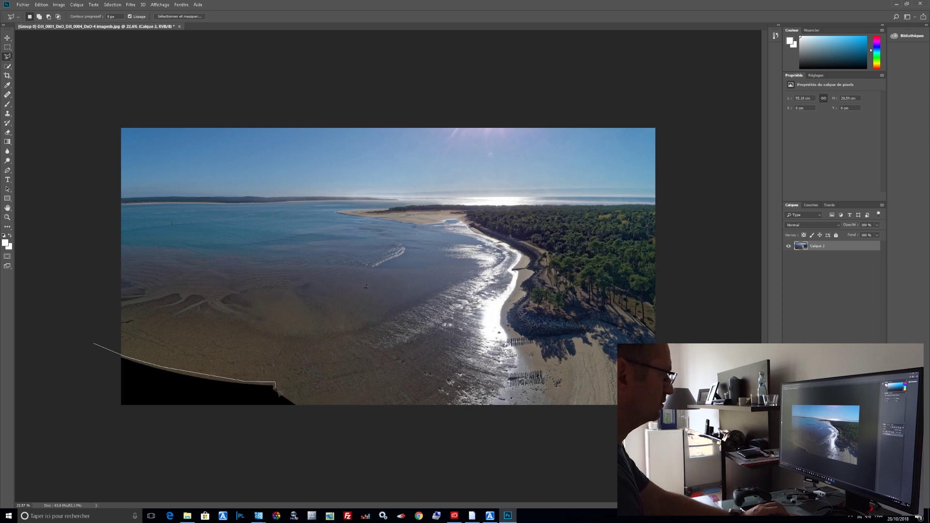
click(303, 408)
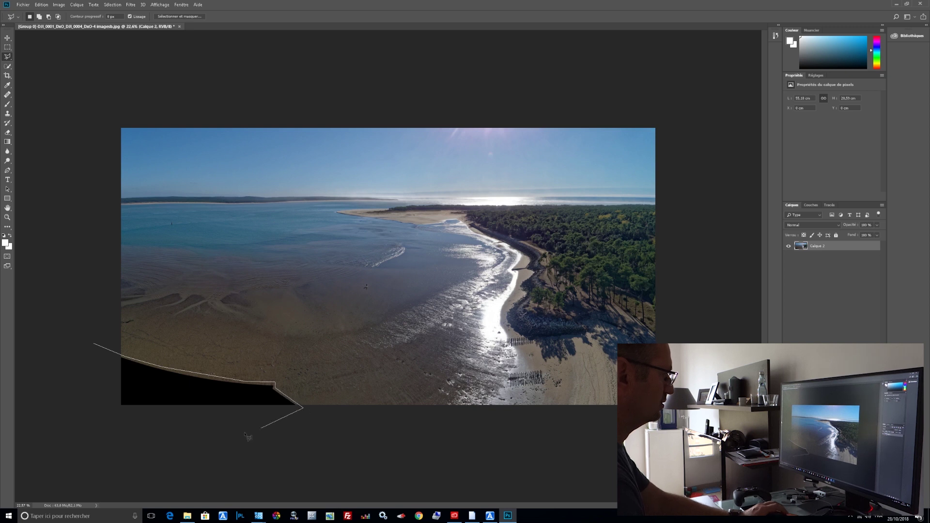
click(83, 425)
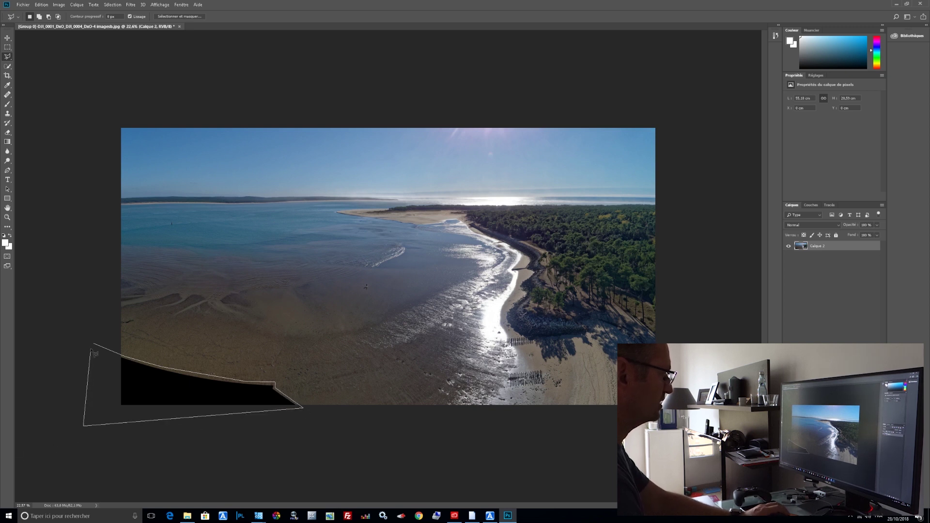
click(95, 346)
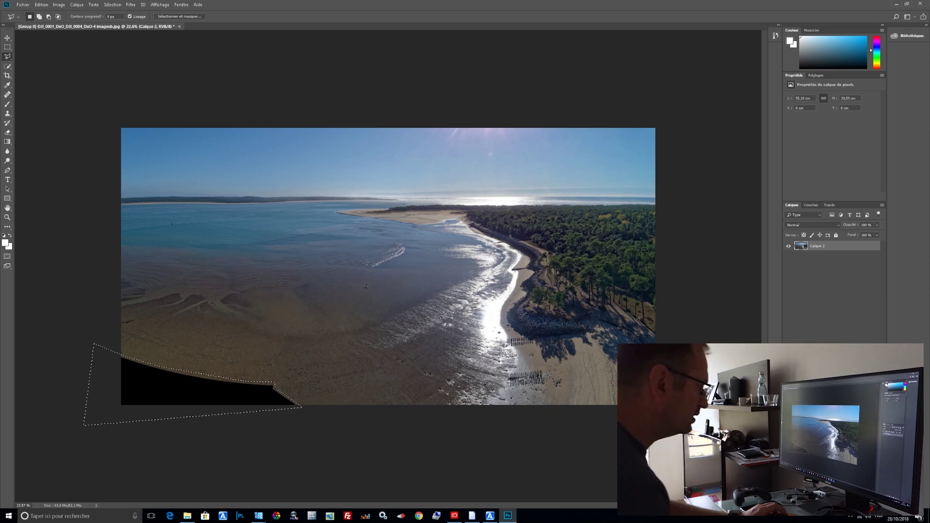
Fill the selected black lower-left area with Content-Aware, colour adaptation on, Normal mode and 100% opacity, and remove the selection
right_click(165, 394)
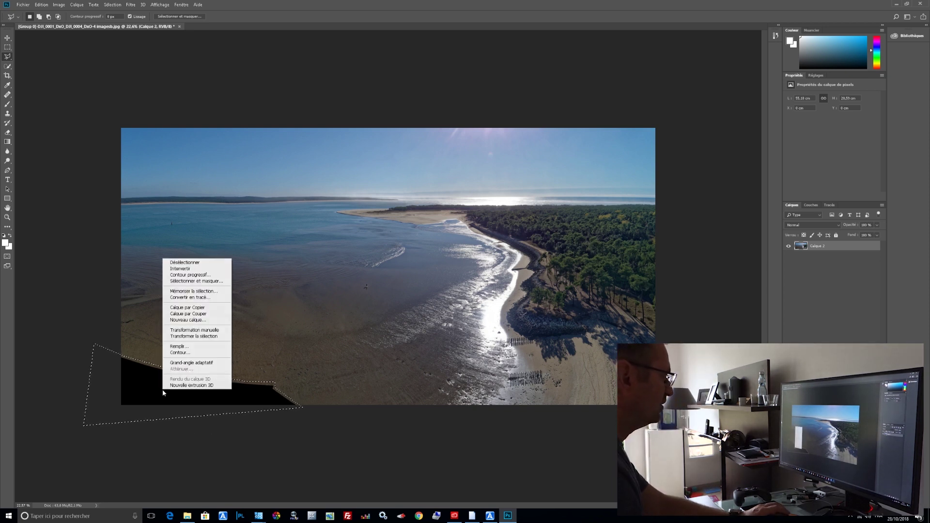
click(189, 348)
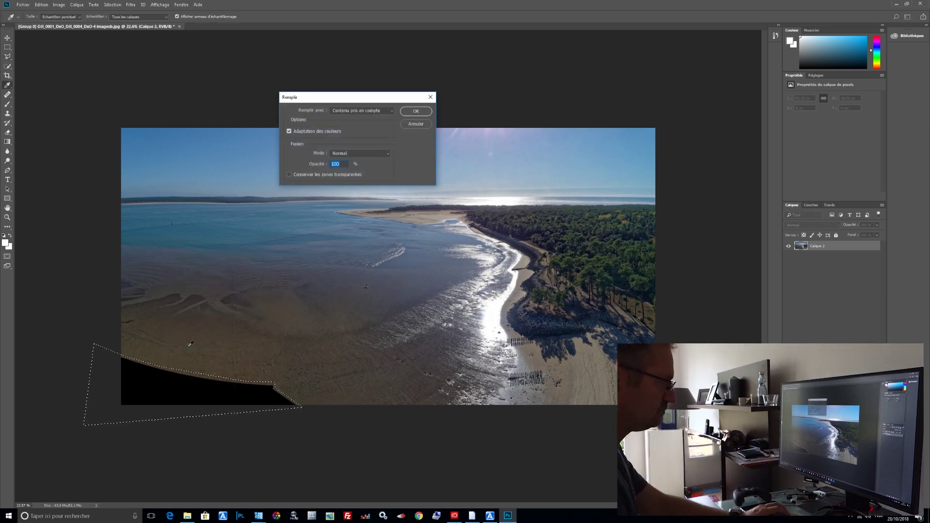
key(Return)
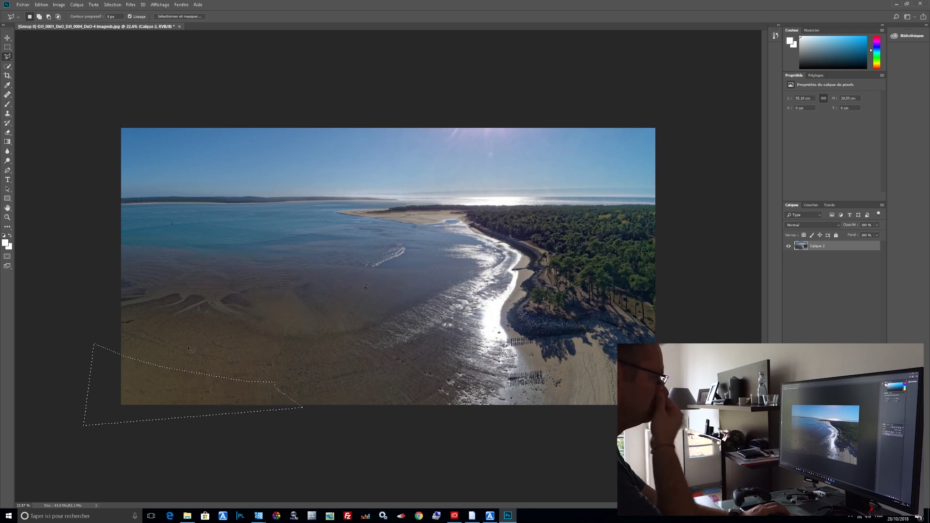
right_click(158, 385)
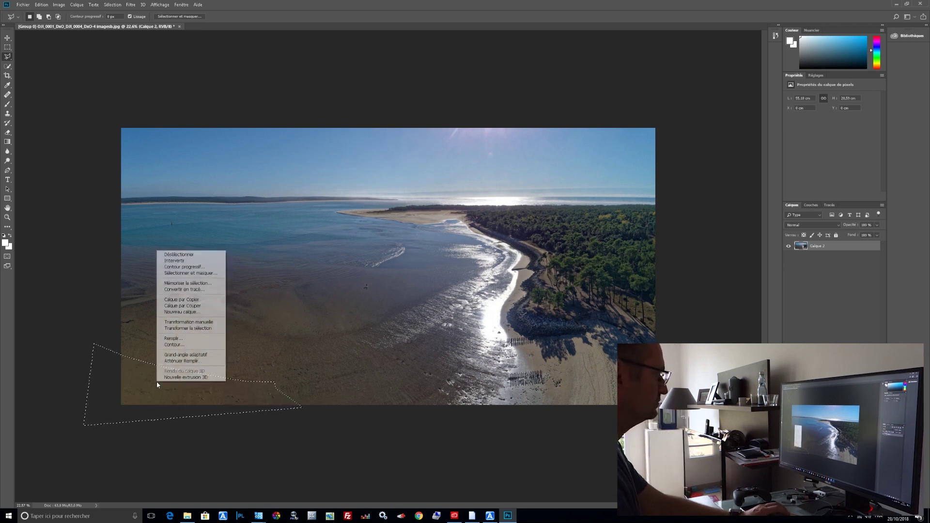
click(167, 256)
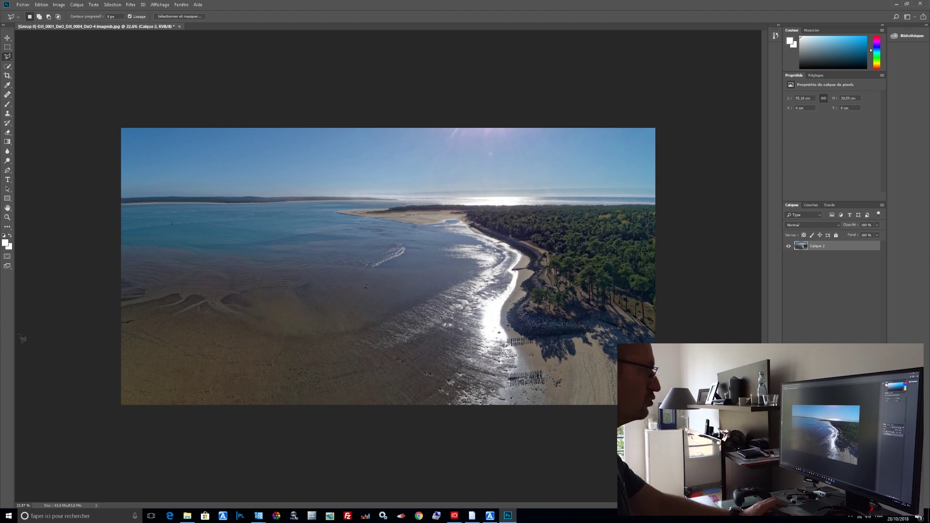